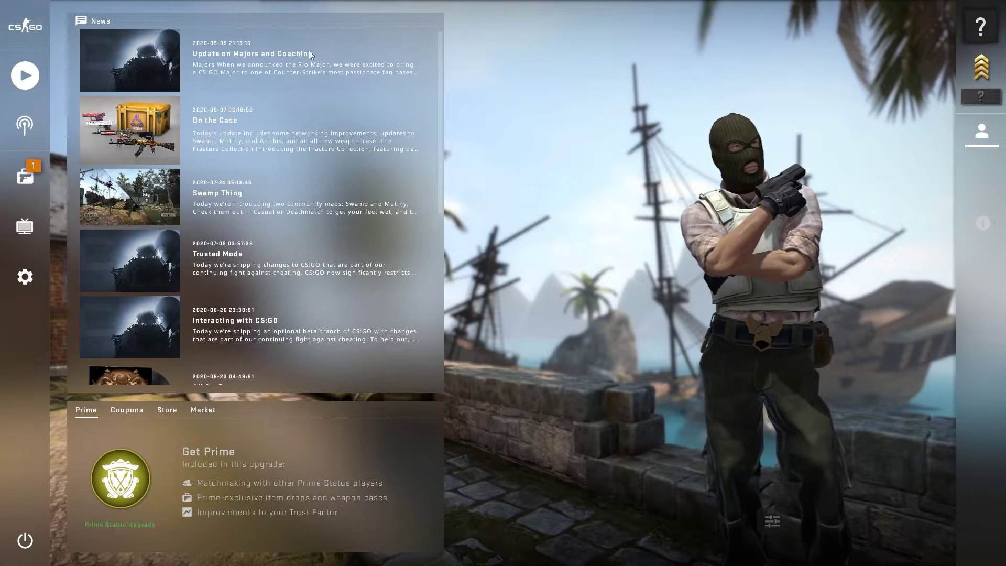
Go to the game's Video > Advanced Video settings.
{"action": "left_click", "coordinate": [40, 281]}
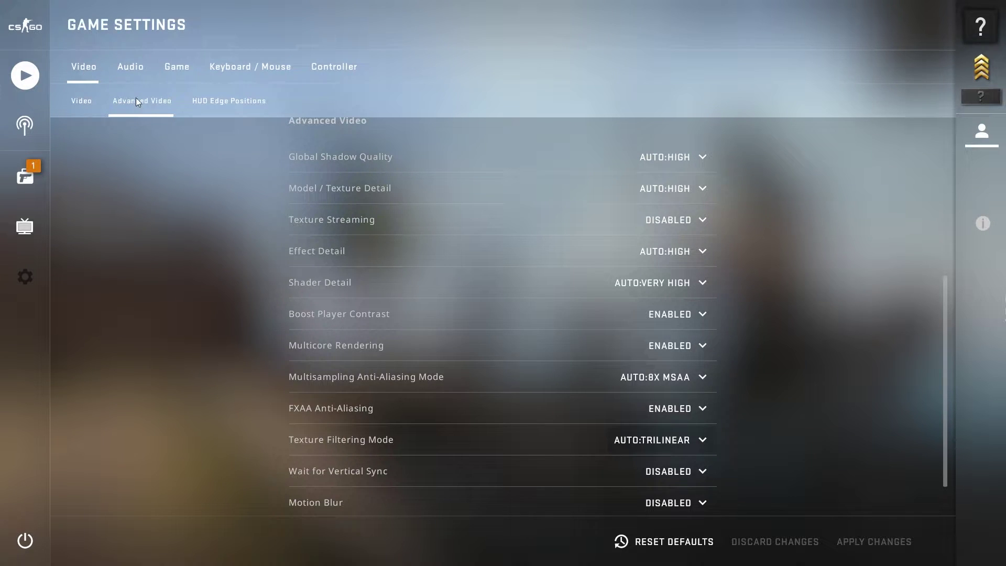
{"action": "scroll", "coordinate": [392, 257], "scroll_direction": "up", "scroll_amount": 2}
{"action": "scroll", "coordinate": [272, 212], "scroll_direction": "up", "scroll_amount": 2}
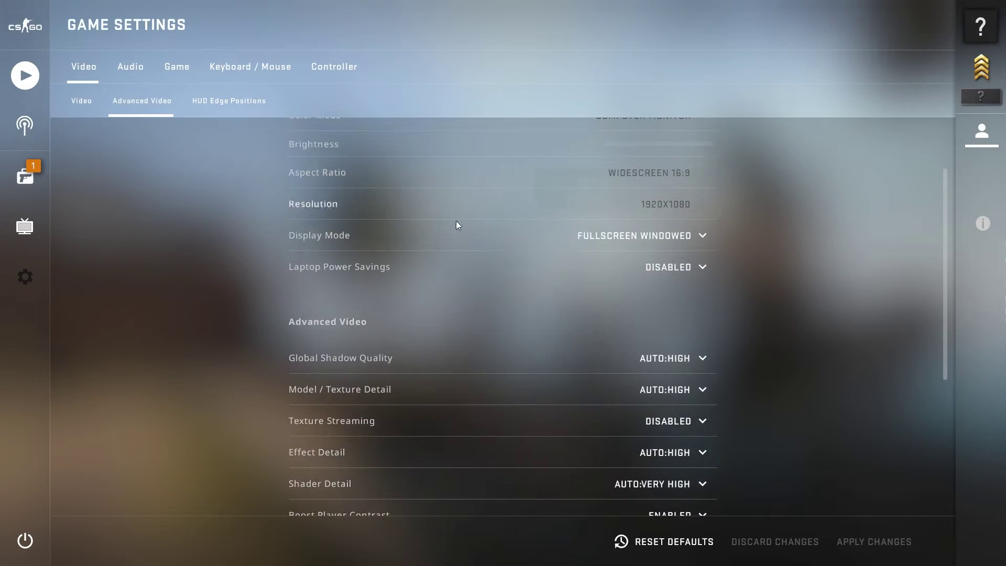
{"action": "scroll", "coordinate": [343, 301], "scroll_direction": "up", "scroll_amount": 2}
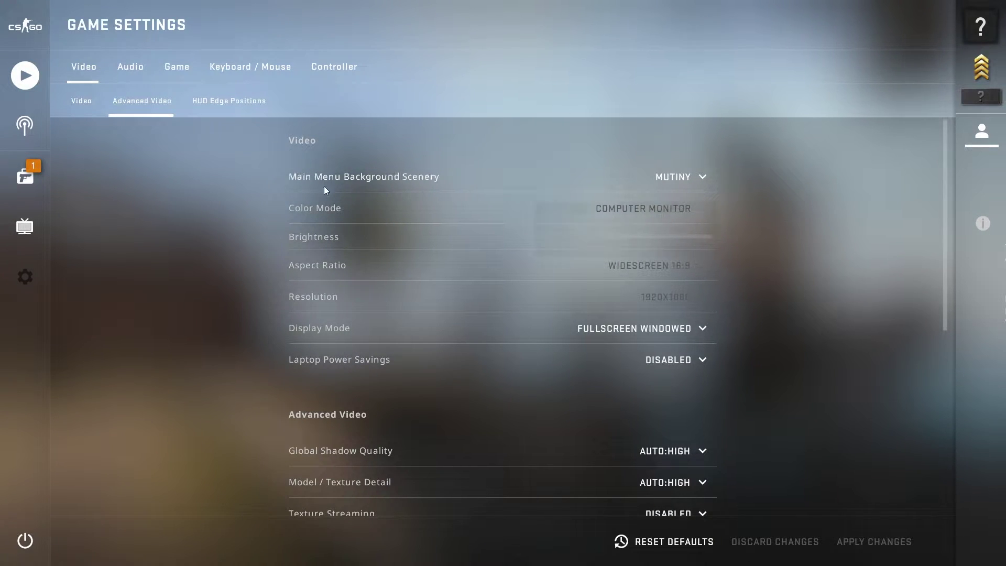
{"action": "left_click", "coordinate": [674, 298]}
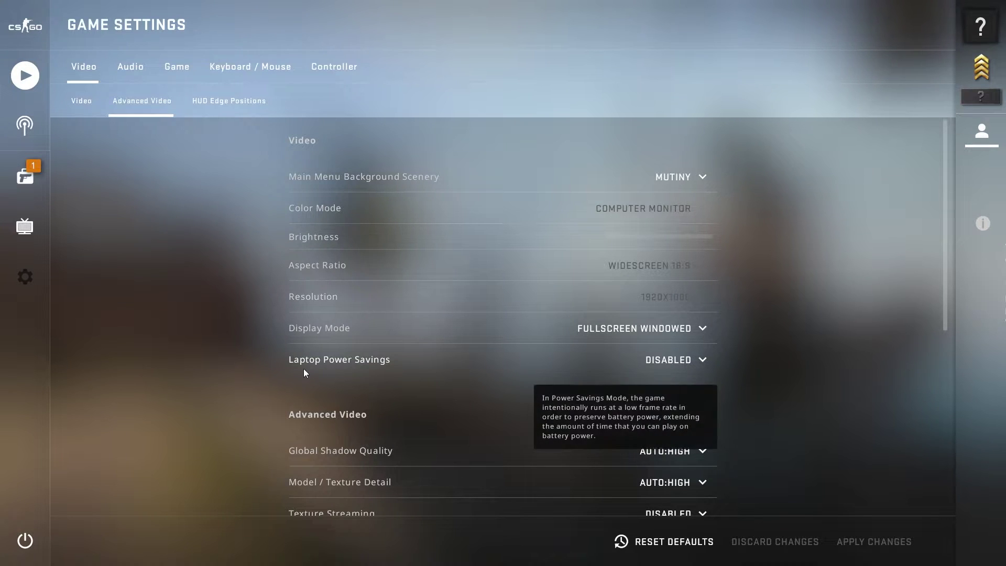
{"action": "scroll", "coordinate": [303, 369], "scroll_direction": "down", "scroll_amount": 1}
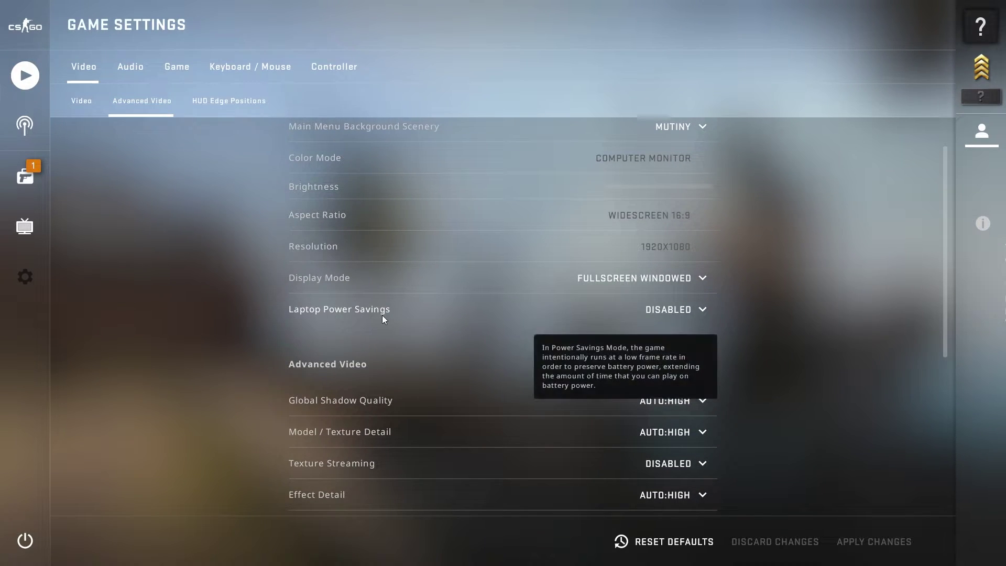
Keep Laptop Power Savings set to Disabled and review the remaining advanced options.
{"action": "left_click", "coordinate": [690, 311]}
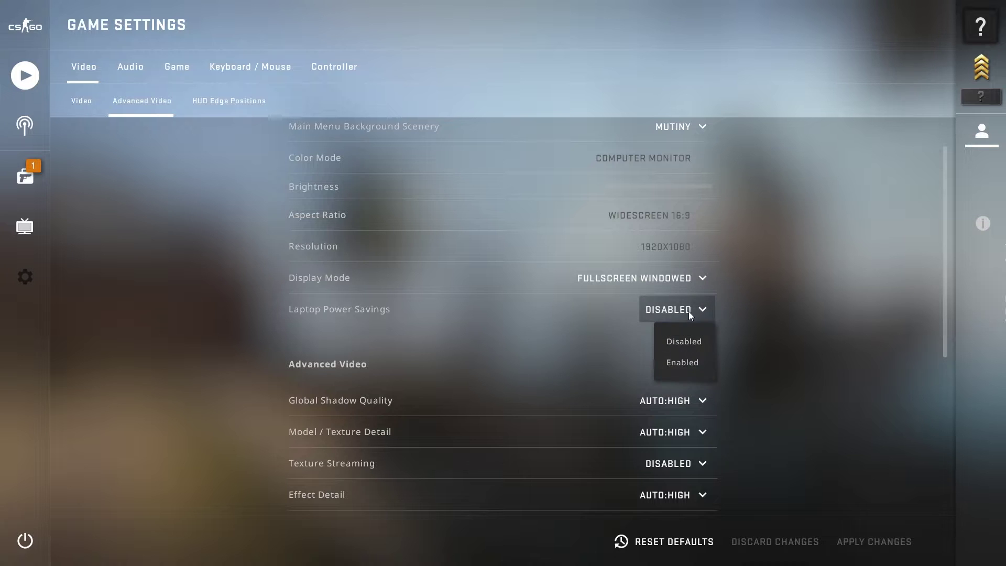
{"action": "left_click", "coordinate": [676, 342]}
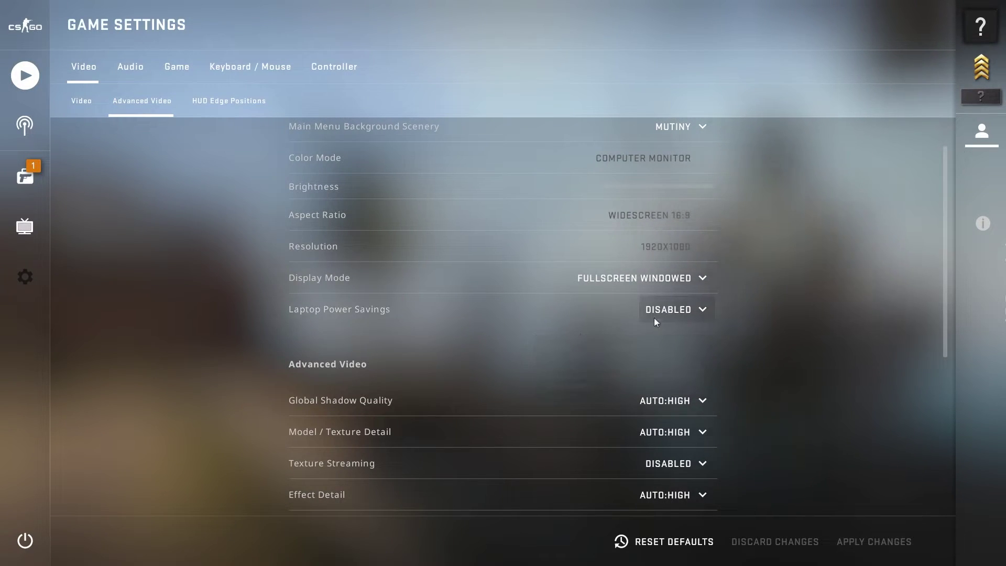
{"action": "scroll", "coordinate": [730, 243], "scroll_direction": "down", "scroll_amount": 3}
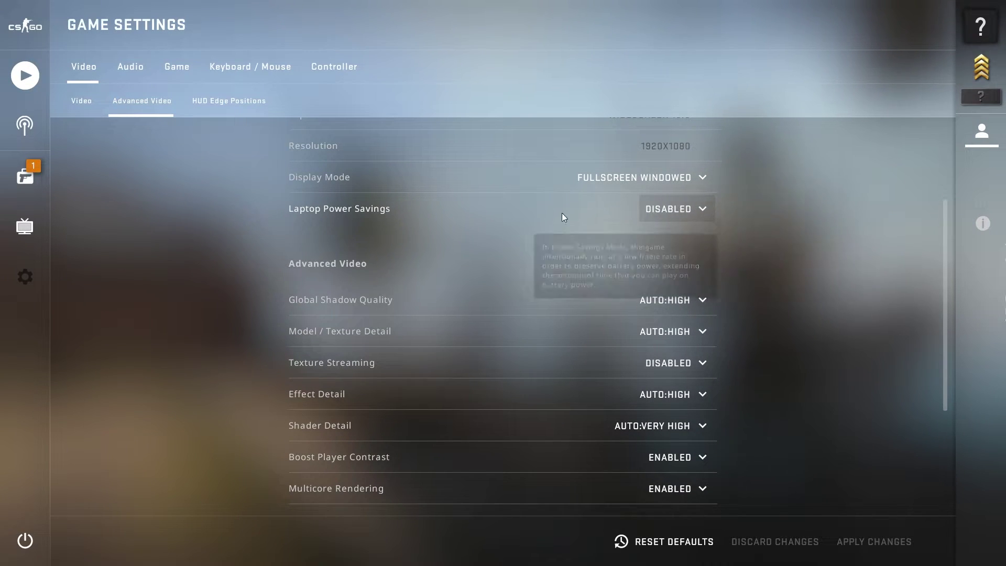
{"action": "scroll", "coordinate": [366, 224], "scroll_direction": "down", "scroll_amount": 3}
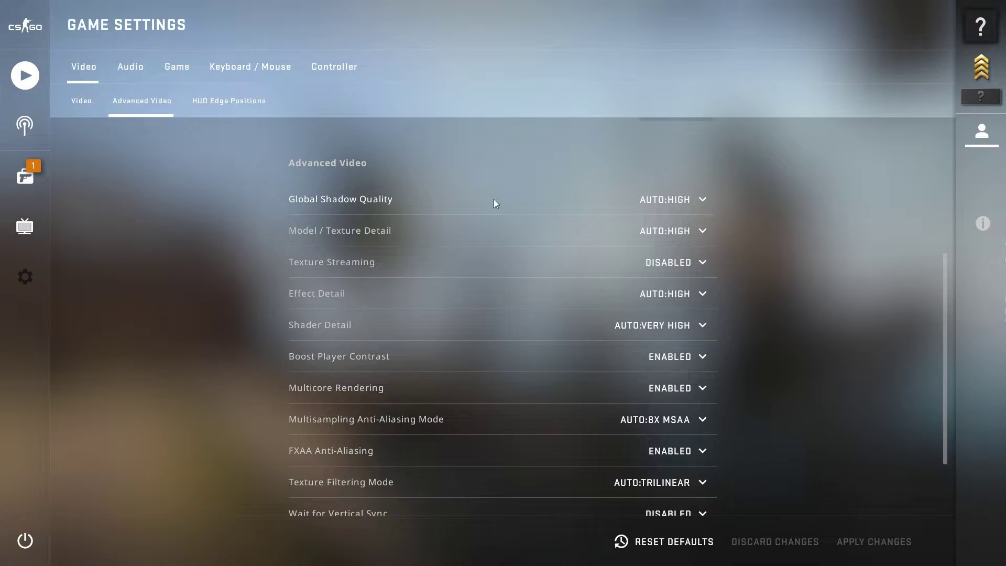
Set Global Shadow Quality to Low and Model/Texture Detail to High.
{"action": "left_click", "coordinate": [678, 199]}
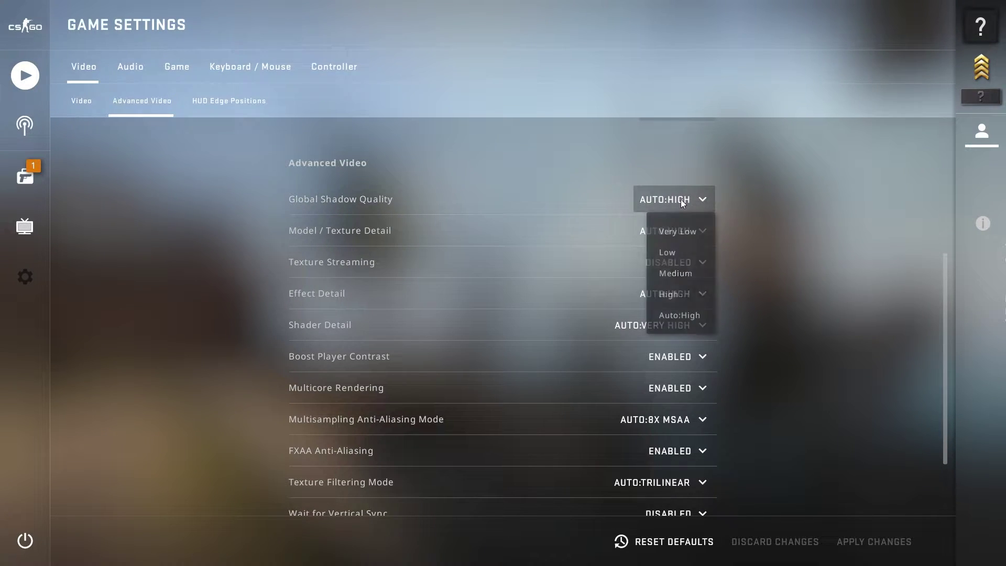
{"action": "left_click", "coordinate": [687, 251]}
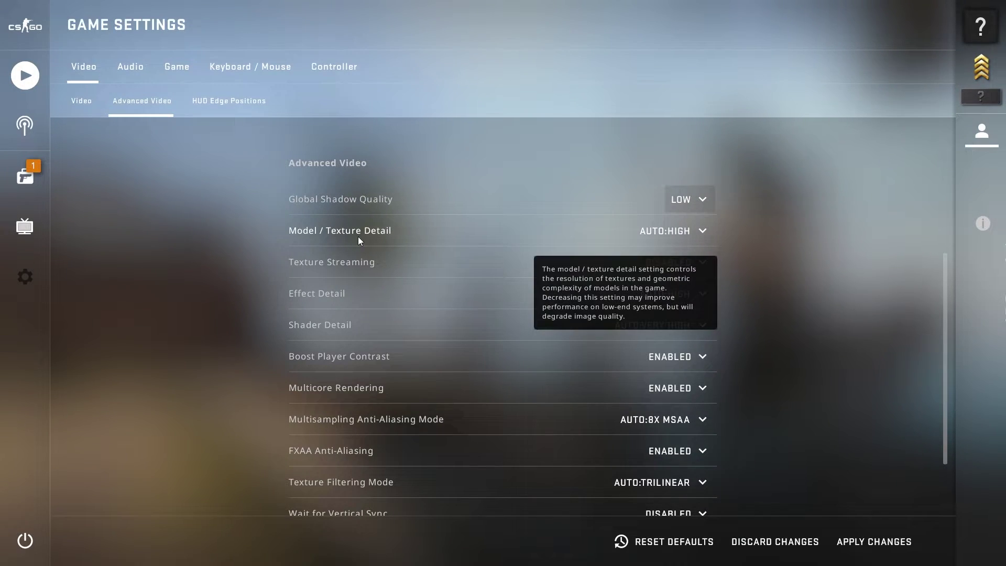
{"action": "left_click", "coordinate": [690, 229]}
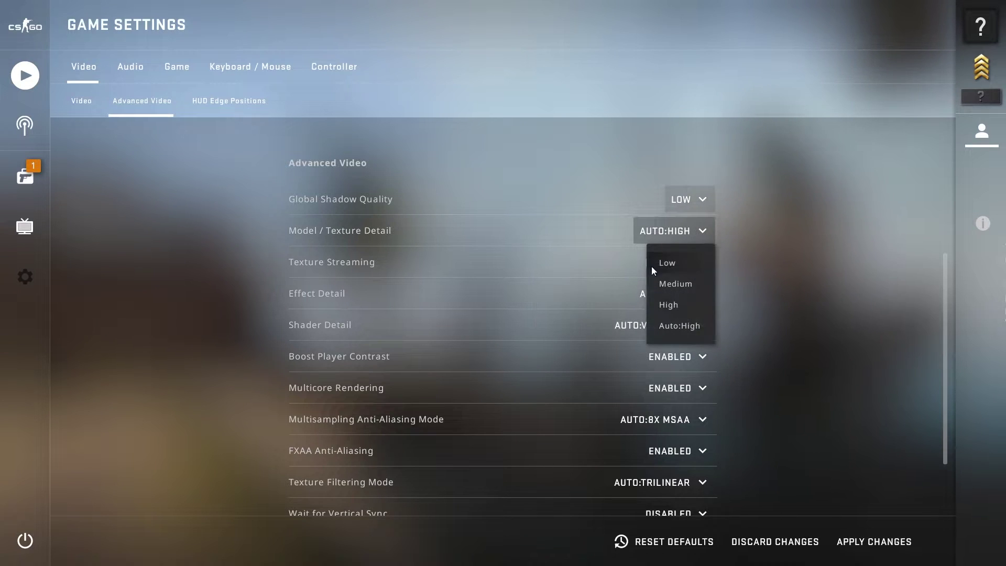
{"action": "left_click", "coordinate": [668, 304]}
Set Effect Detail to Medium and Shader Detail to Low, keeping Multicore Rendering Enabled.
{"action": "mouse_move", "coordinate": [527, 262]}
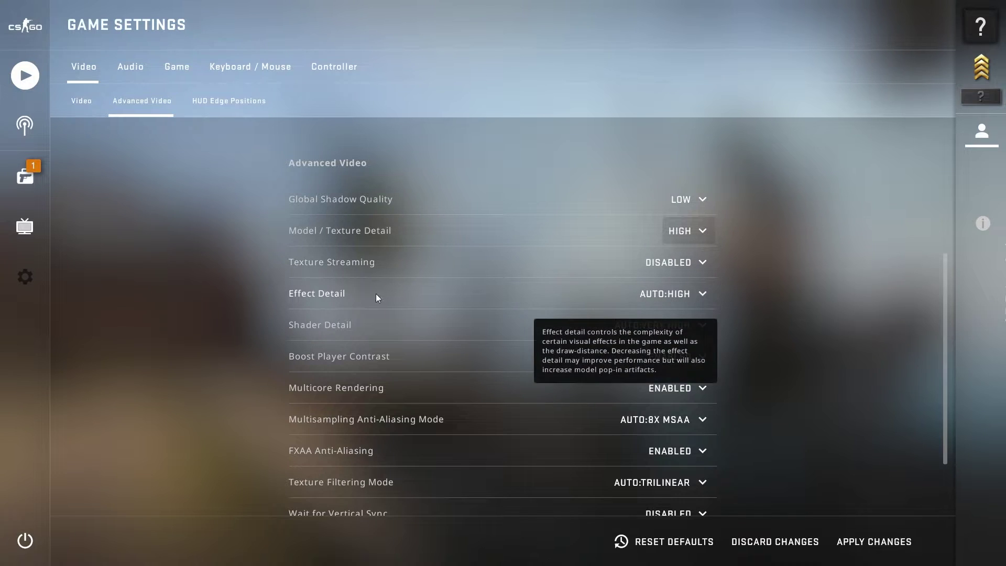
{"action": "left_click", "coordinate": [678, 292]}
{"action": "left_click", "coordinate": [676, 347]}
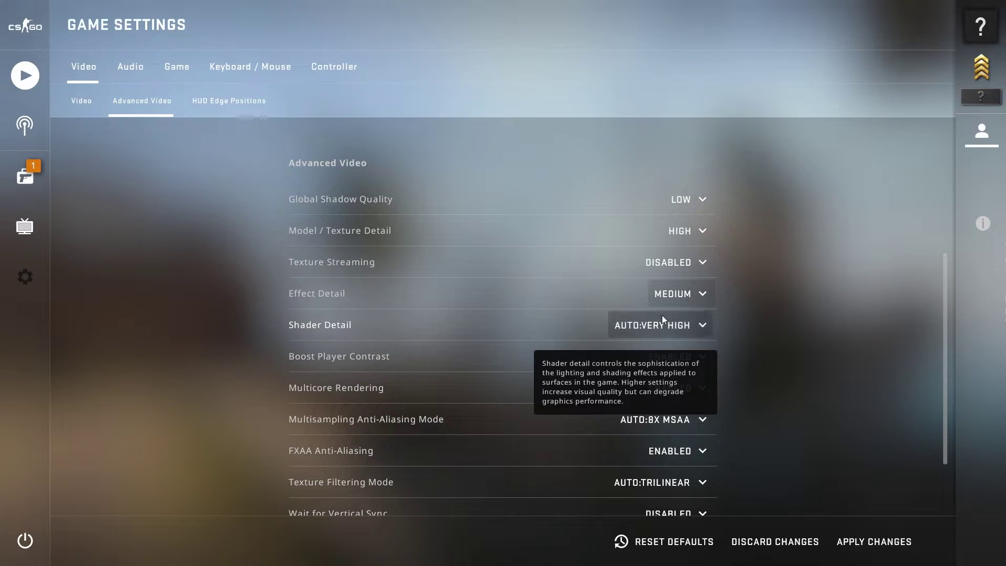
{"action": "left_click", "coordinate": [662, 315]}
{"action": "left_click", "coordinate": [651, 358]}
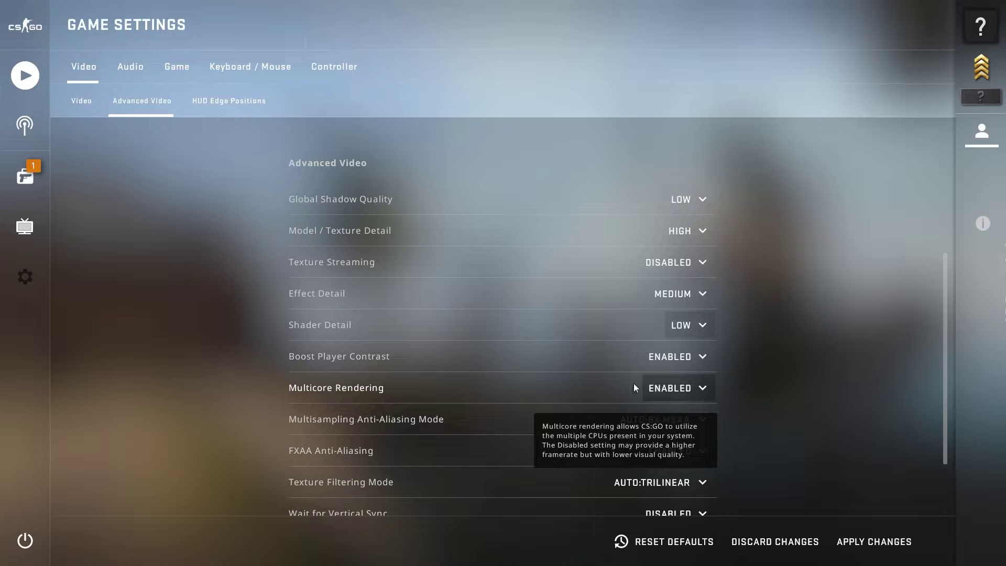
{"action": "left_click", "coordinate": [683, 389]}
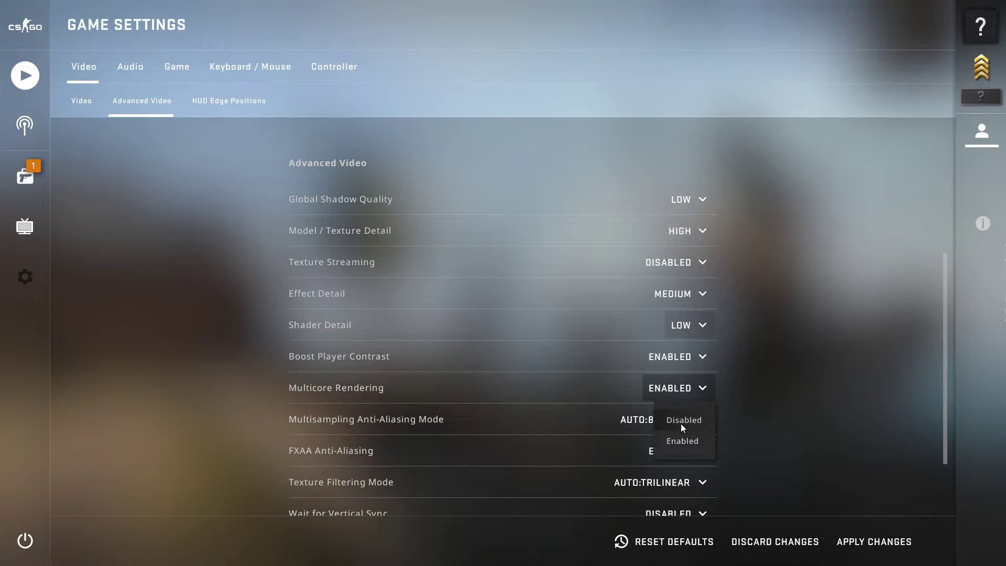
{"action": "left_click", "coordinate": [682, 440]}
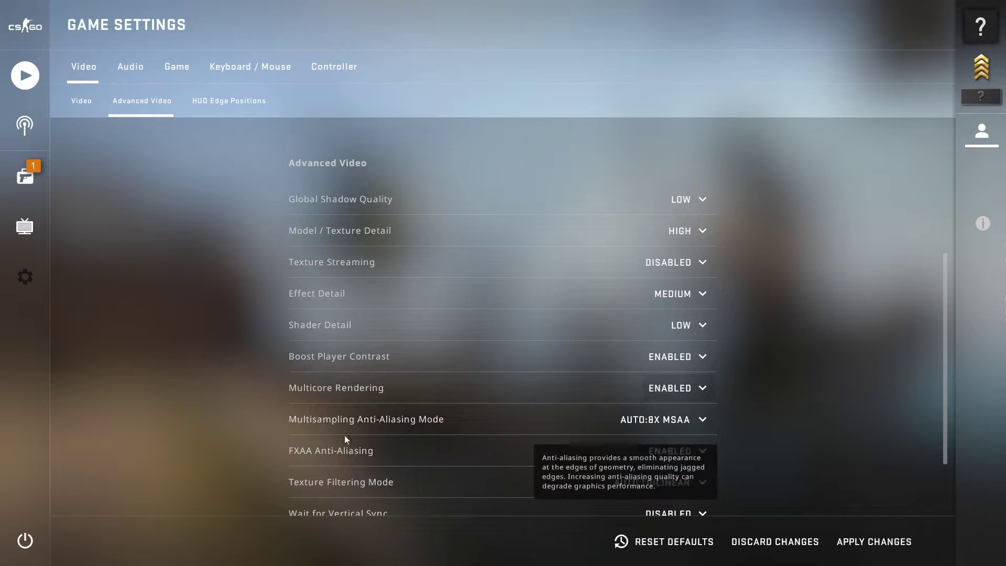
Set Multisampling Anti-Aliasing to None and FXAA Anti-Aliasing to Disabled.
{"action": "left_click", "coordinate": [661, 426]}
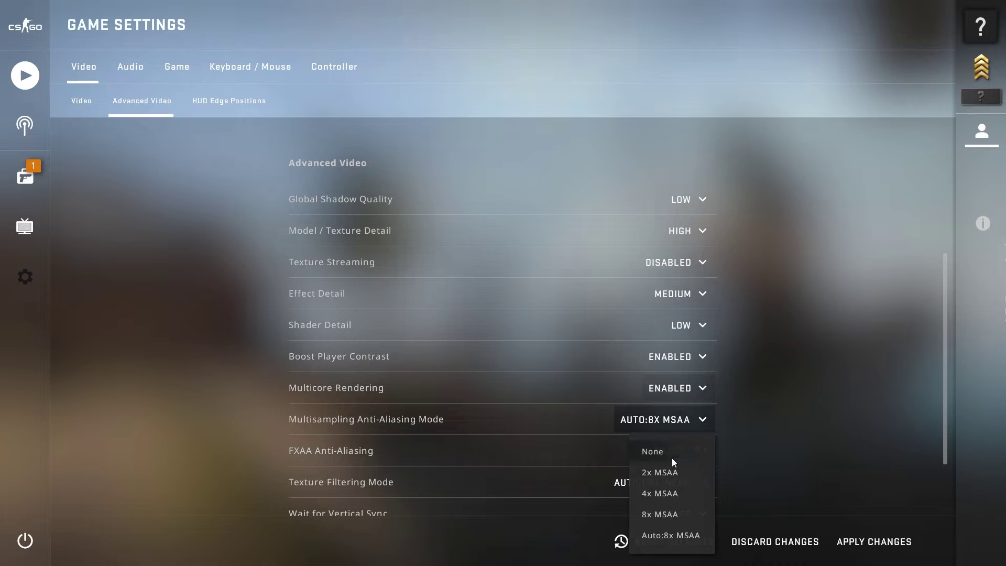
{"action": "left_click", "coordinate": [661, 452]}
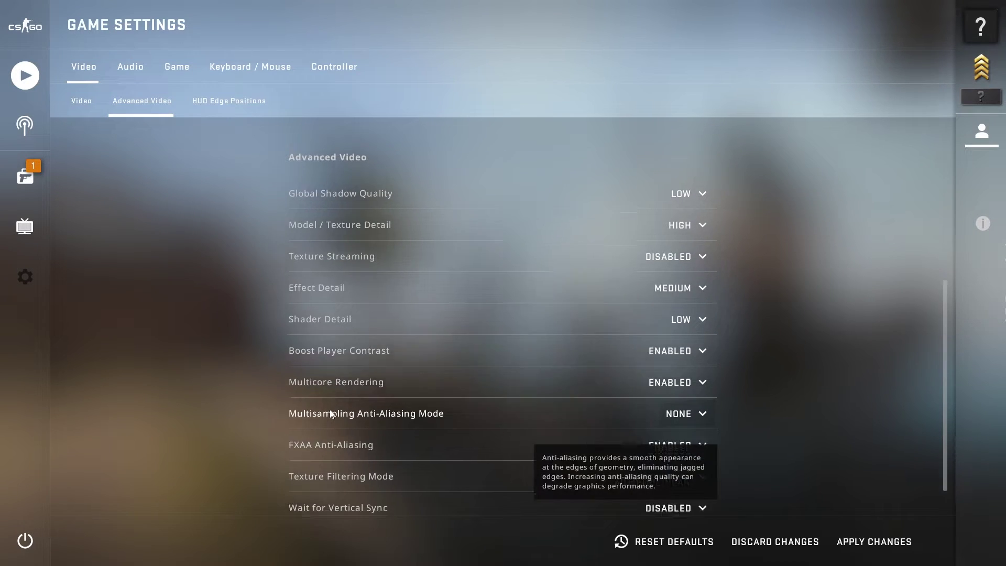
{"action": "scroll", "coordinate": [314, 398], "scroll_direction": "down", "scroll_amount": 2}
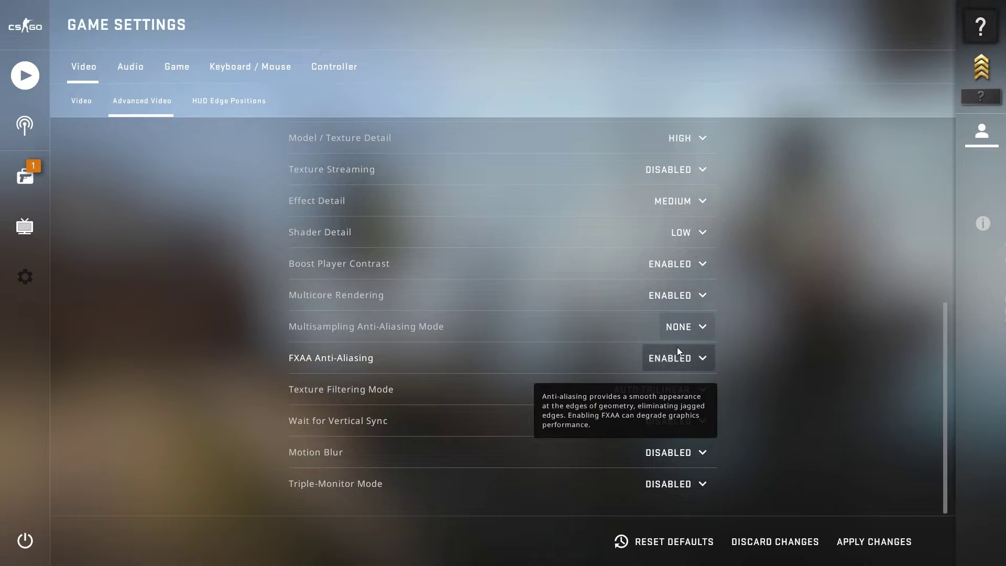
{"action": "left_click", "coordinate": [694, 360]}
{"action": "left_click", "coordinate": [683, 392]}
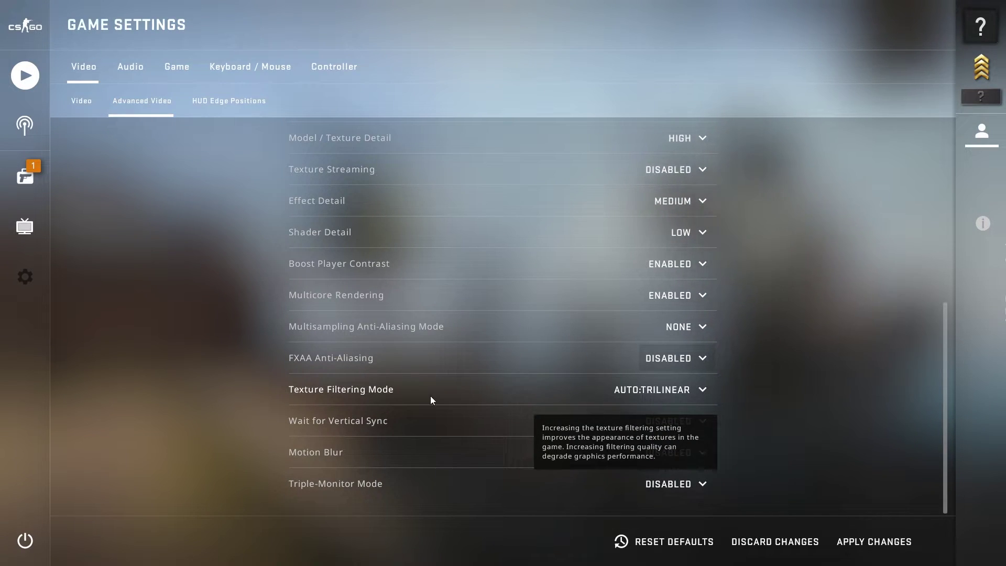
Keep Texture Filtering at Auto:Trilinear and apply the video changes.
{"action": "left_click", "coordinate": [662, 389]}
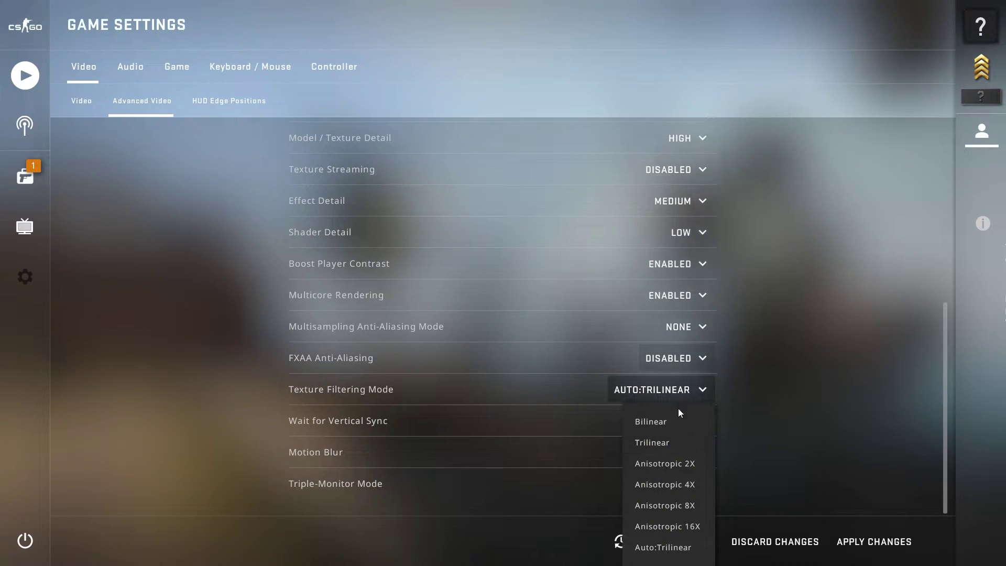
{"action": "left_click", "coordinate": [656, 547]}
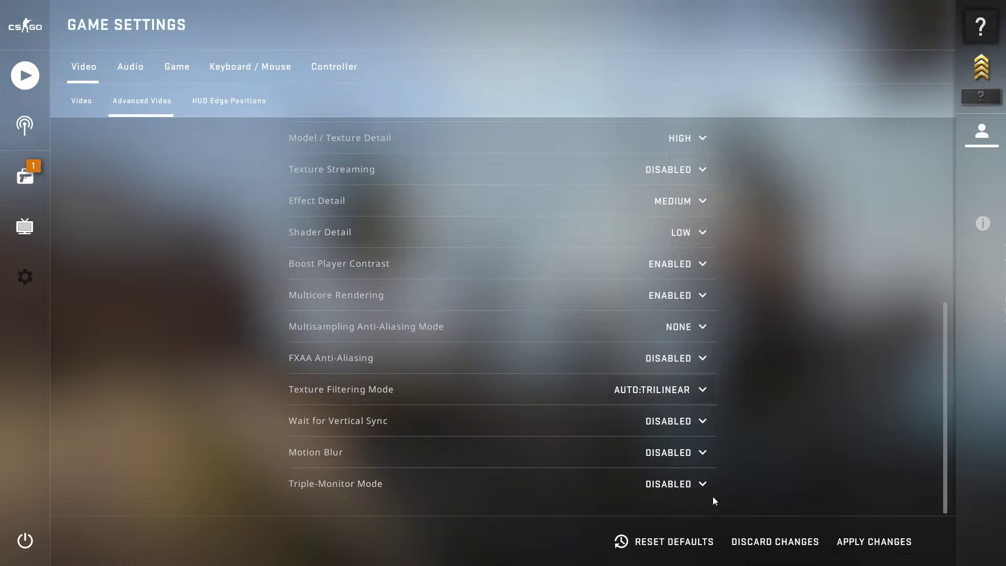
{"action": "left_click", "coordinate": [880, 543]}
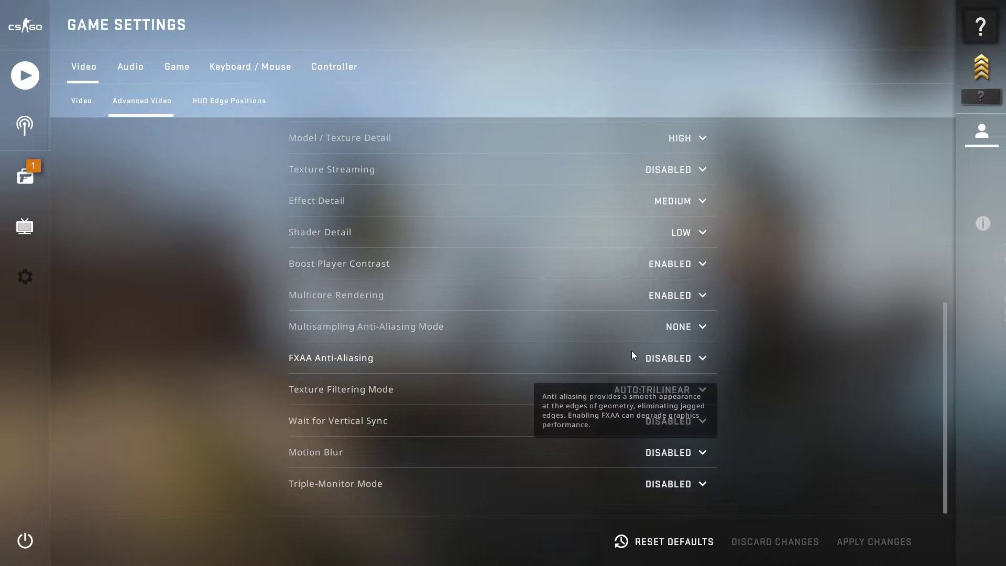
Close CS:GO from its taskbar preview and minimize Steam and Chrome.
{"action": "key", "text": "Escape"}
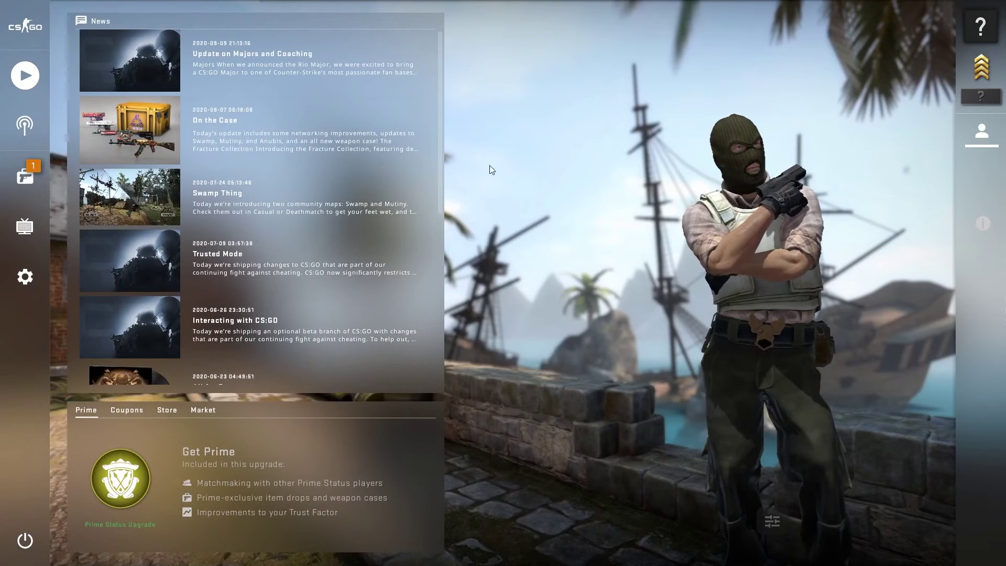
{"action": "mouse_move", "coordinate": [961, 5]}
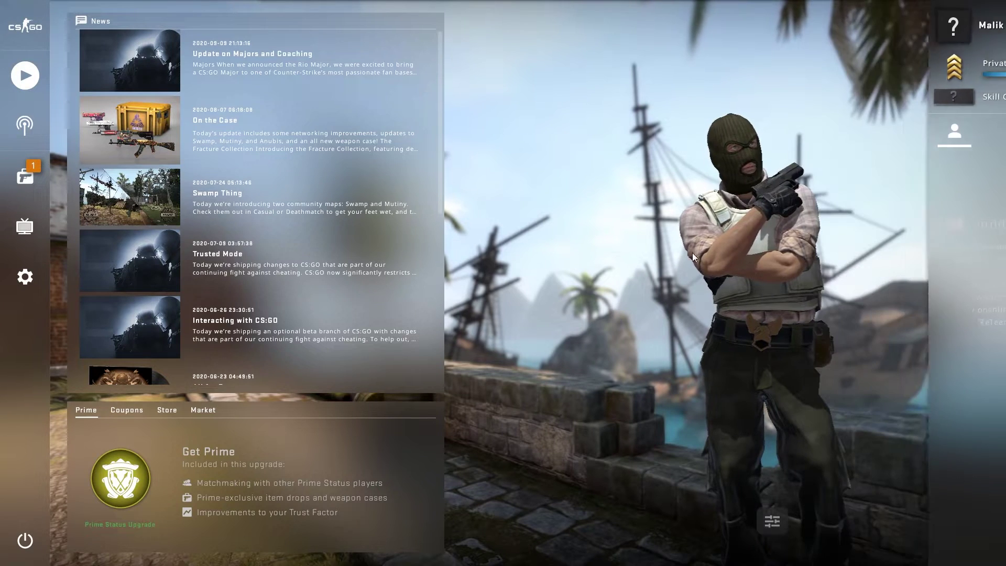
{"action": "key", "text": "super"}
{"action": "mouse_move", "coordinate": [597, 553]}
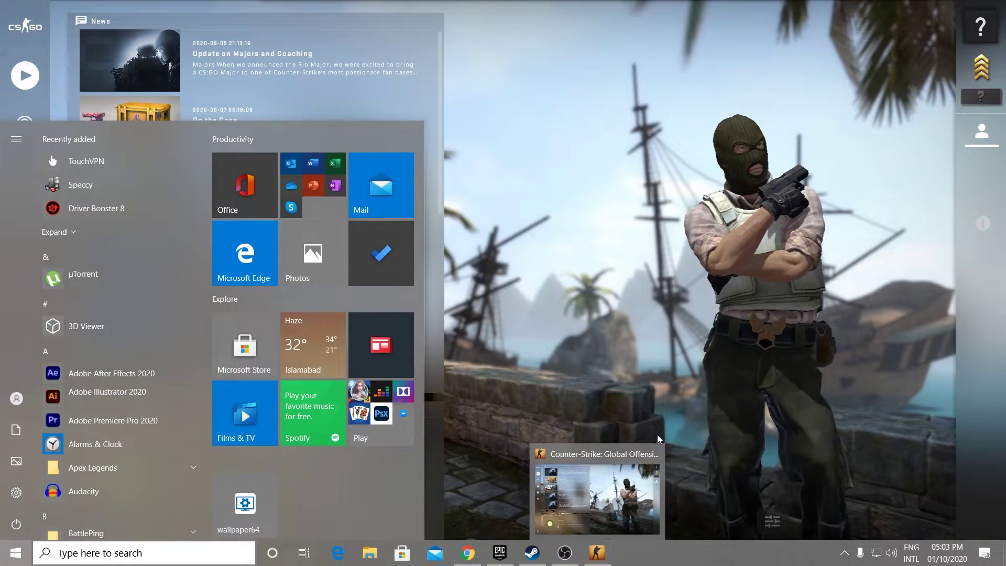
{"action": "left_click", "coordinate": [657, 455]}
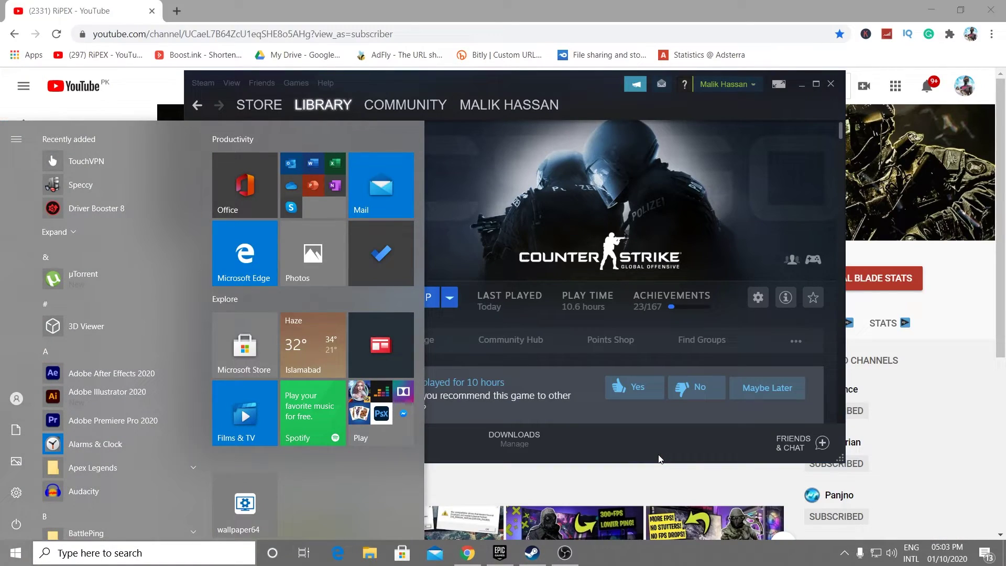
{"action": "left_click", "coordinate": [800, 85]}
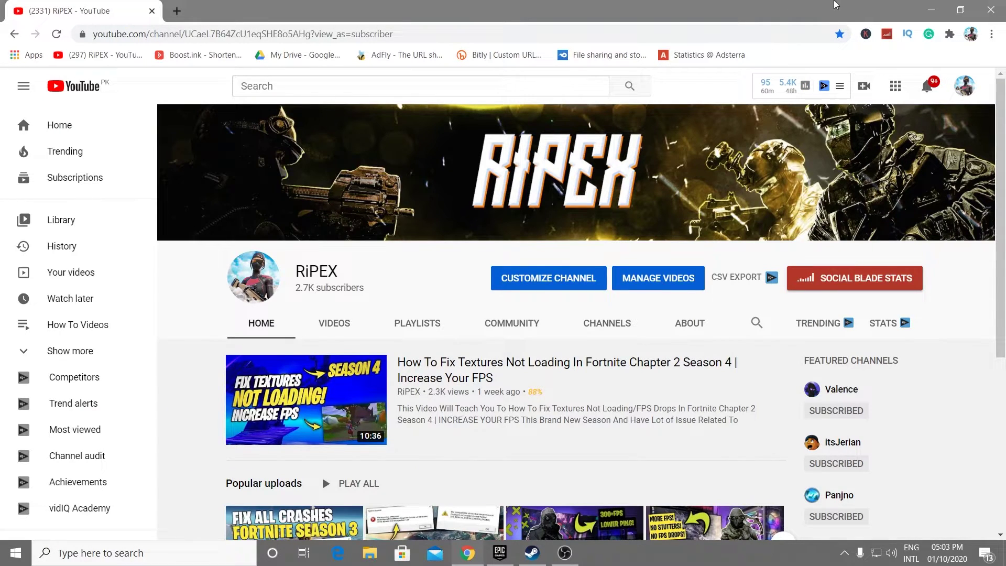
{"action": "left_click", "coordinate": [922, 10]}
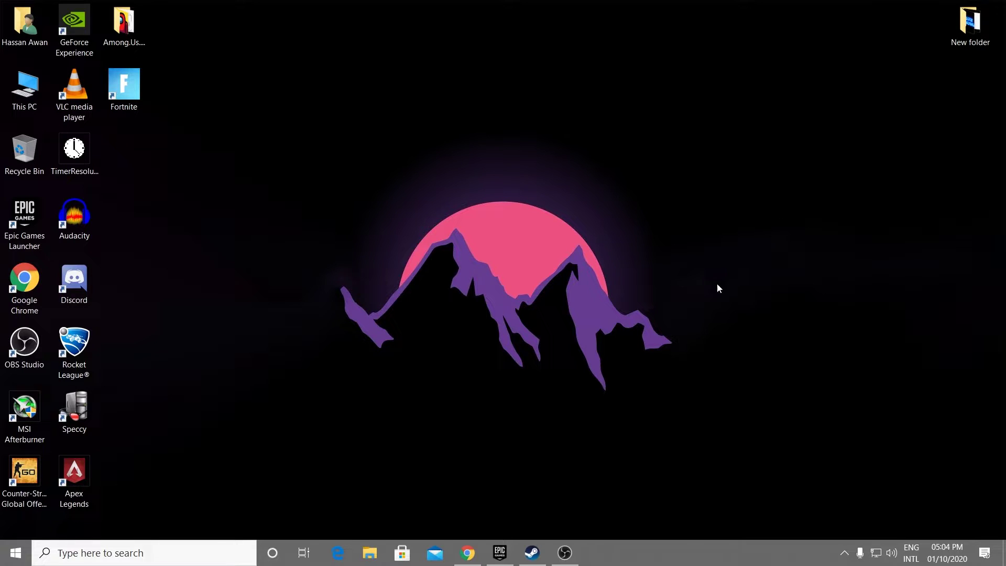
Search 'power' and bring up the Power & sleep settings.
{"action": "left_click", "coordinate": [78, 554]}
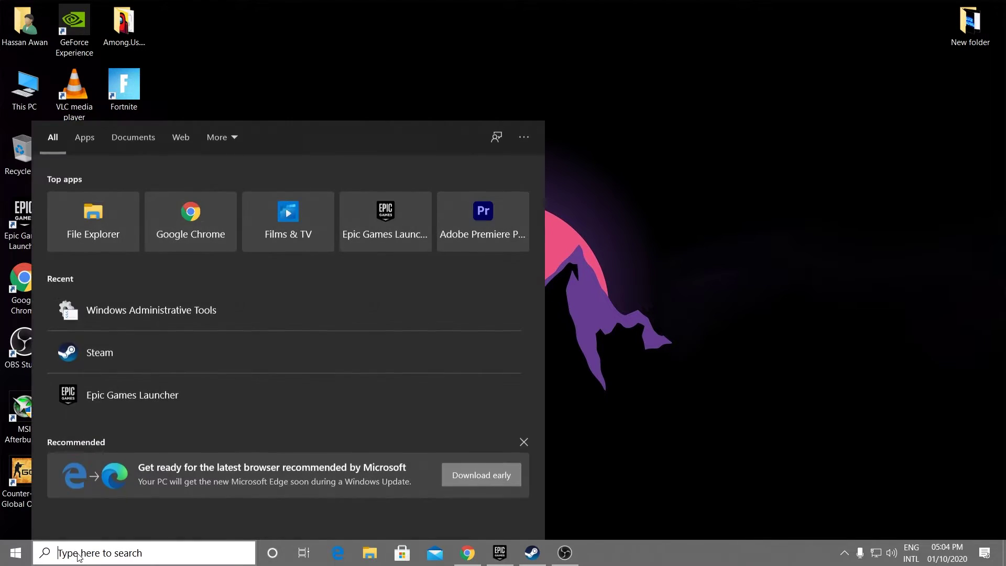
{"action": "type", "text": "power"}
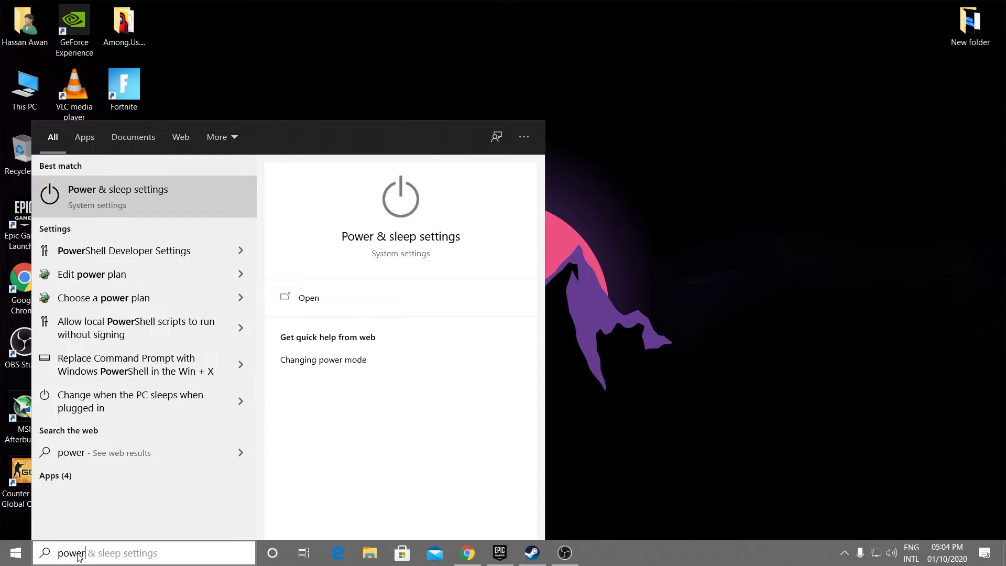
{"action": "key", "text": "Return"}
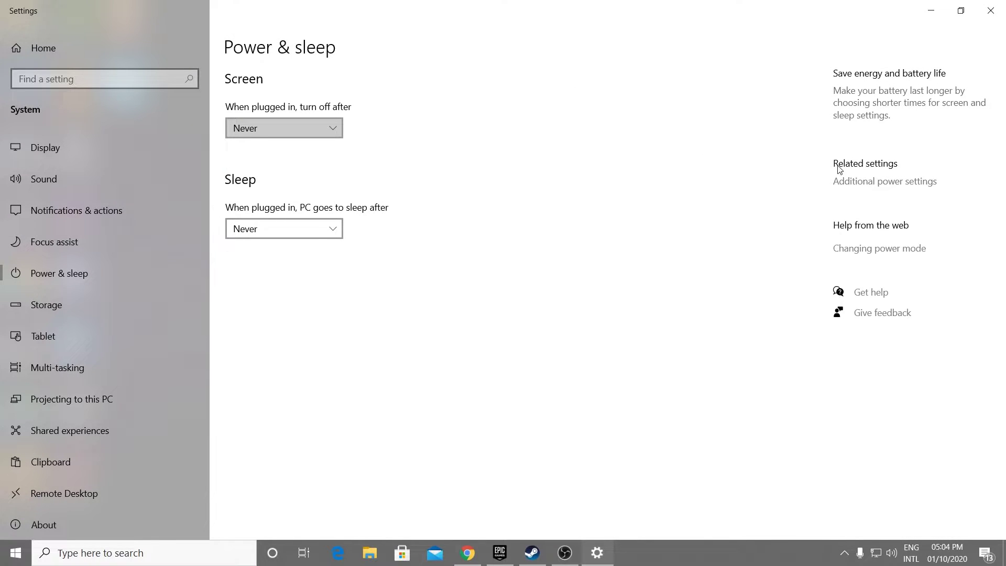
Confirm High performance is the active plan in Power Options, then close it.
{"action": "left_click", "coordinate": [893, 183]}
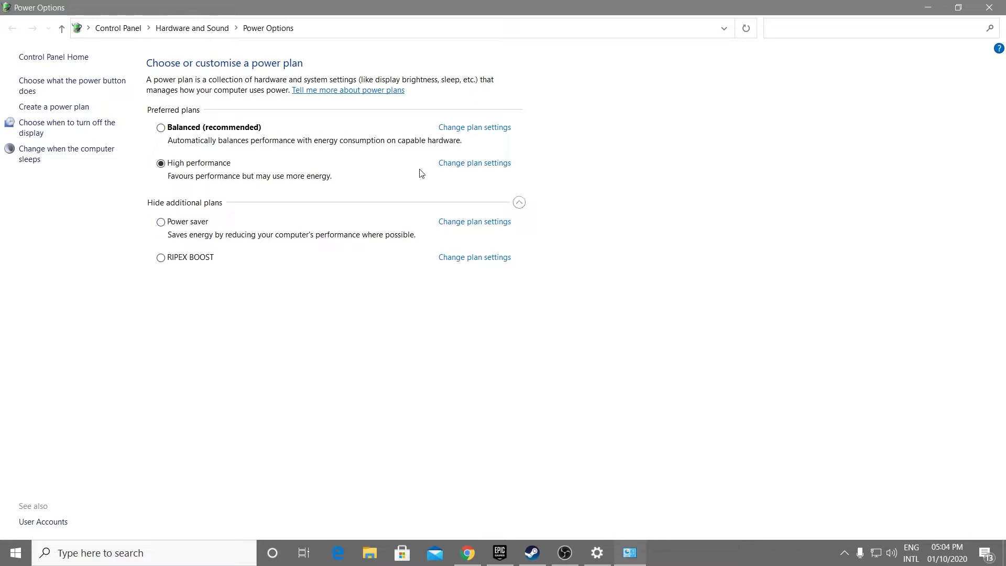
{"action": "left_click", "coordinate": [519, 203]}
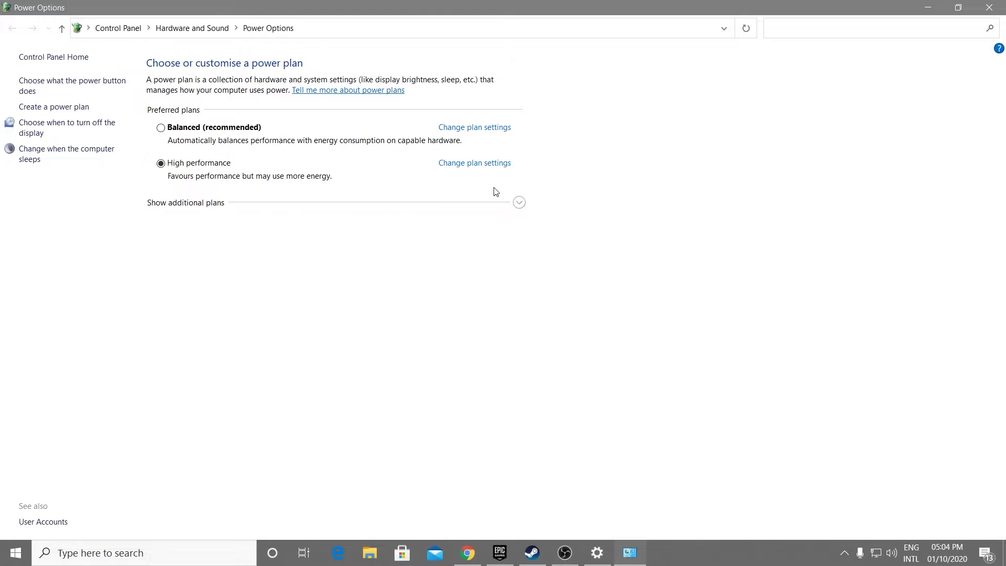
{"action": "left_click", "coordinate": [519, 204]}
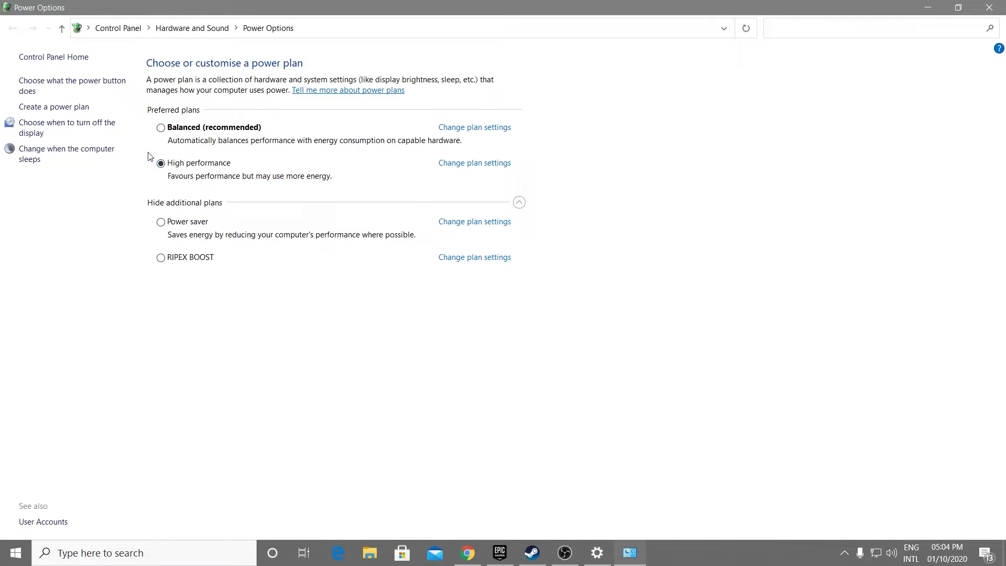
{"action": "left_click", "coordinate": [989, 8]}
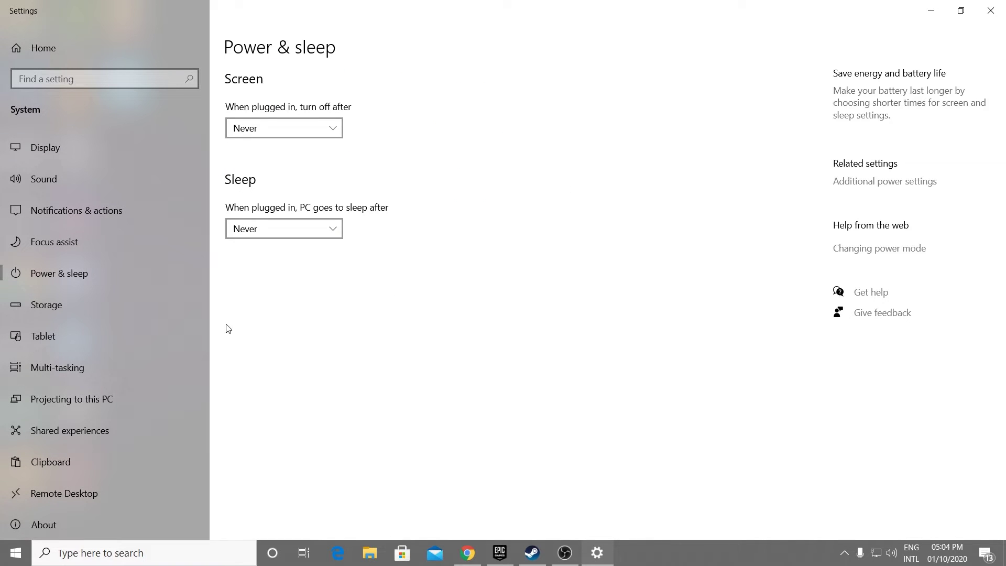
Verify the Gaming > Game Mode toggle is On, then return to Settings home.
{"action": "left_click", "coordinate": [39, 54]}
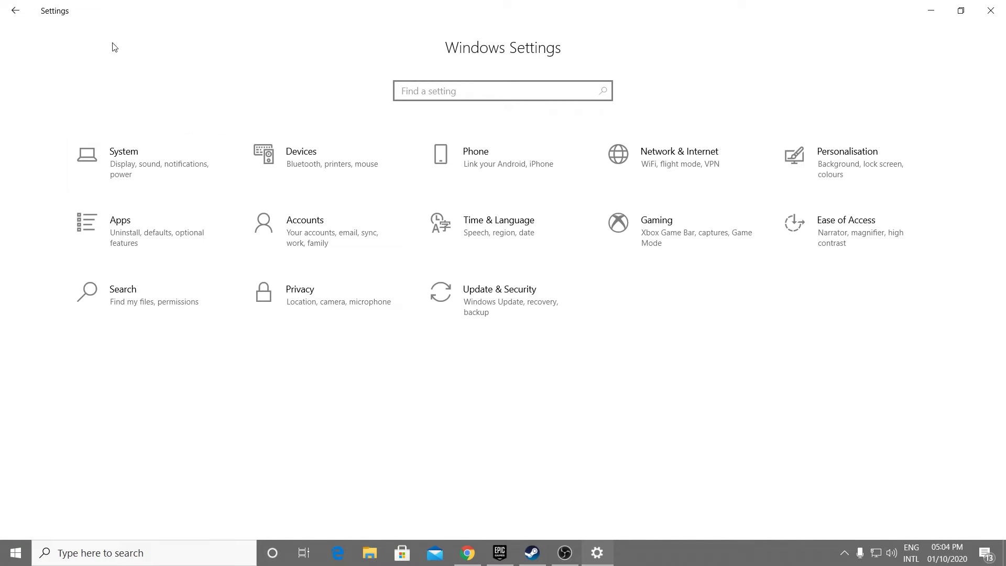
{"action": "left_click", "coordinate": [15, 553]}
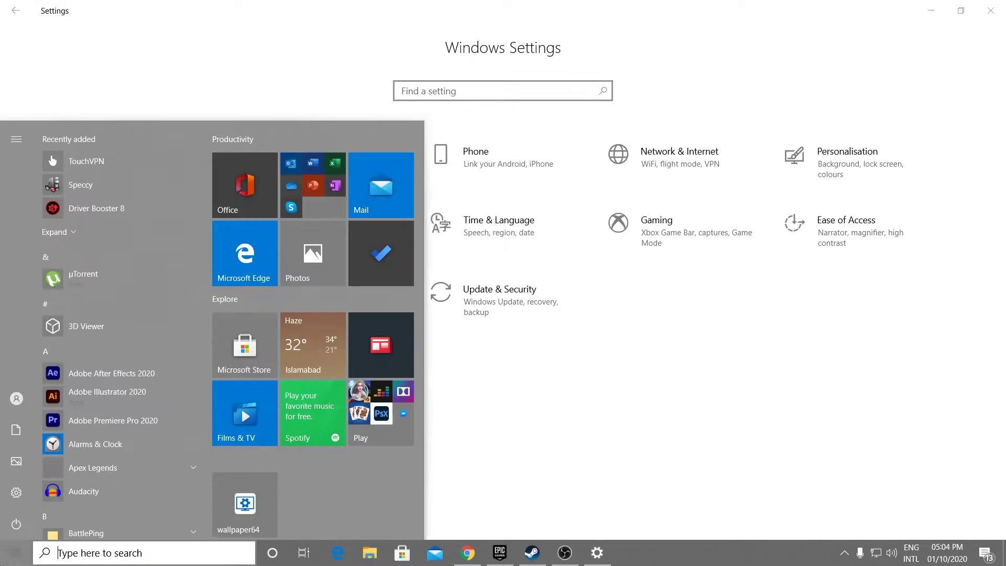
{"action": "left_click", "coordinate": [9, 491]}
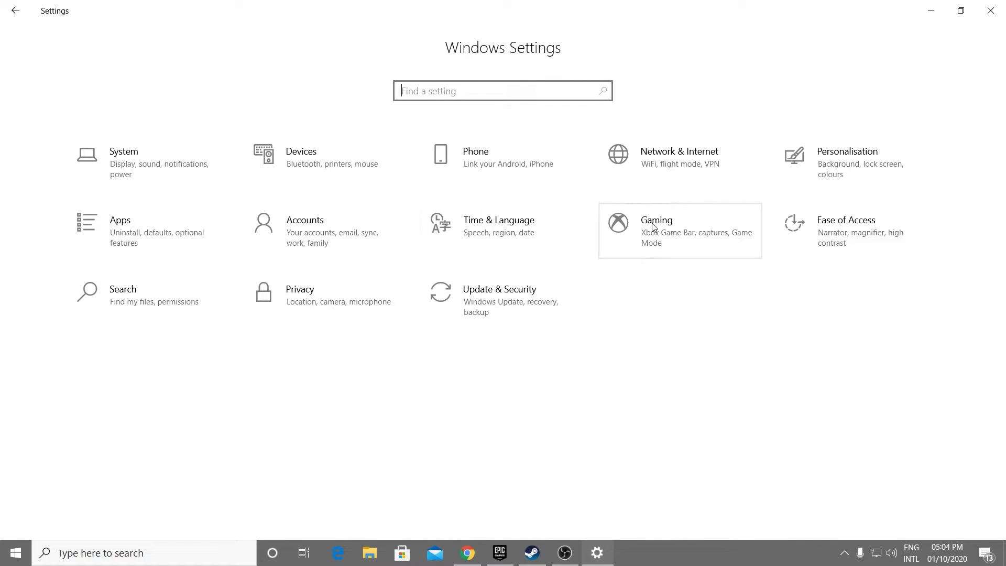
{"action": "left_click", "coordinate": [669, 224]}
{"action": "left_click", "coordinate": [89, 213]}
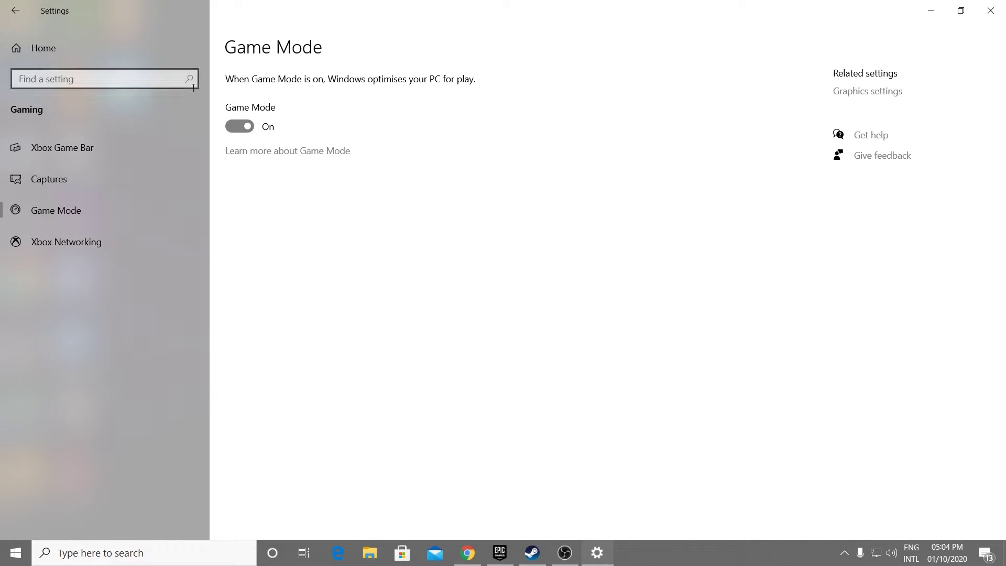
{"action": "left_click", "coordinate": [169, 50]}
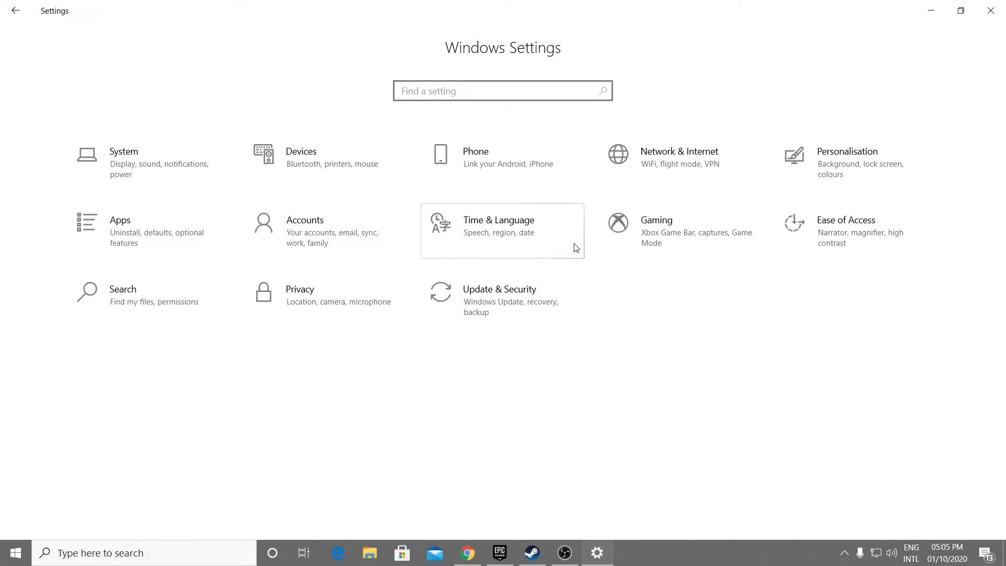
Check Delivery Optimisation is off and Windows Update is current, then close Settings.
{"action": "left_click", "coordinate": [497, 283]}
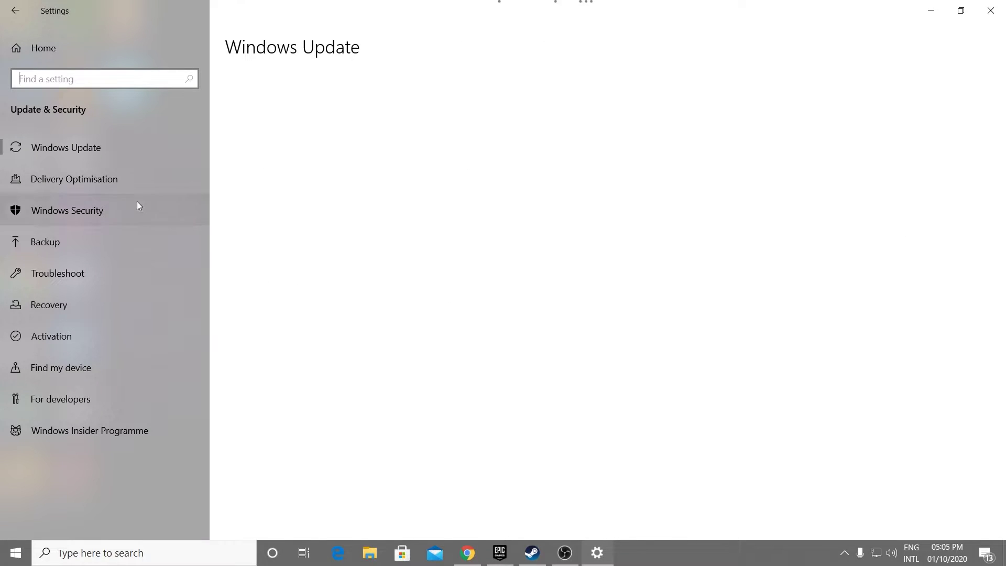
{"action": "left_click", "coordinate": [105, 180]}
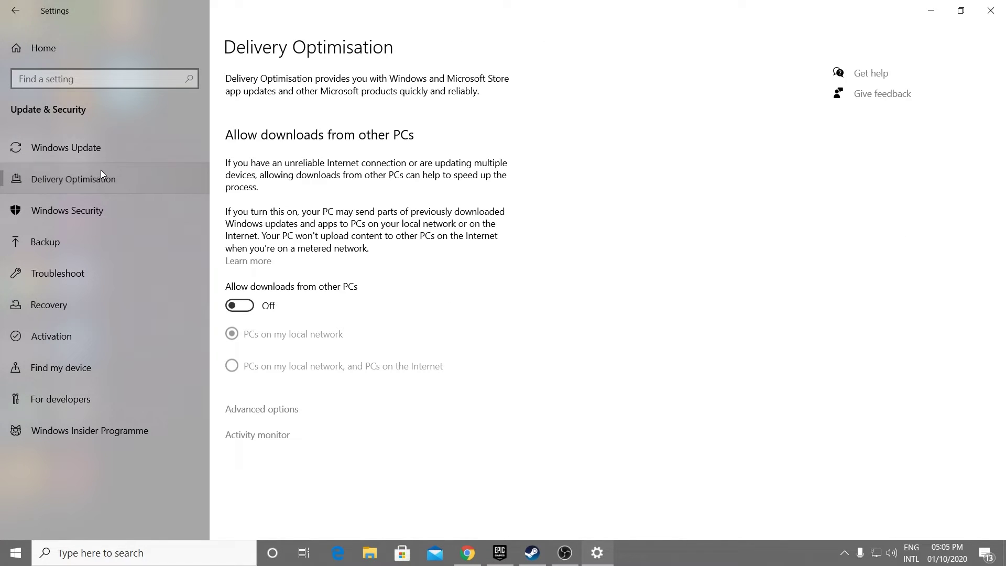
{"action": "left_click", "coordinate": [86, 145]}
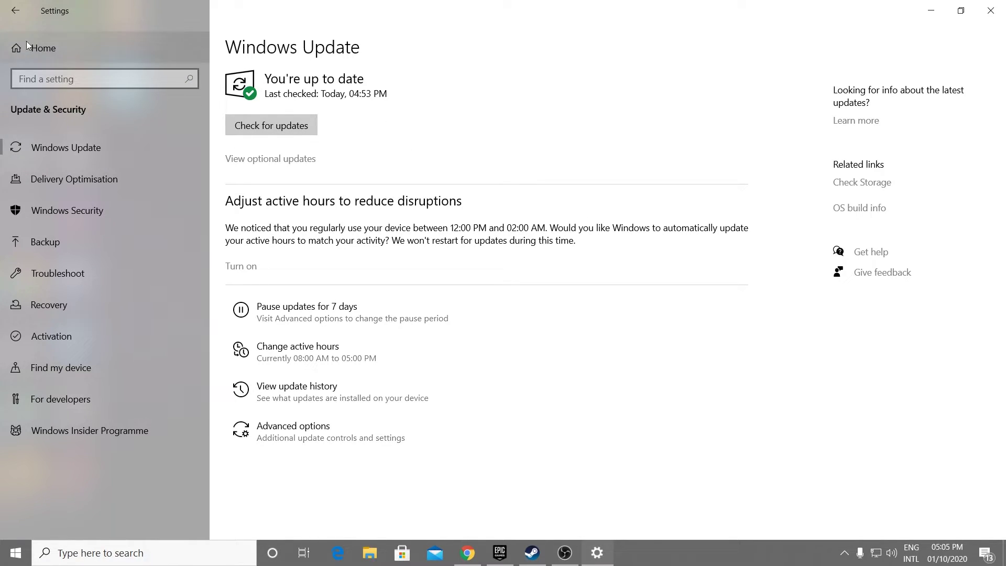
{"action": "left_click", "coordinate": [991, 9]}
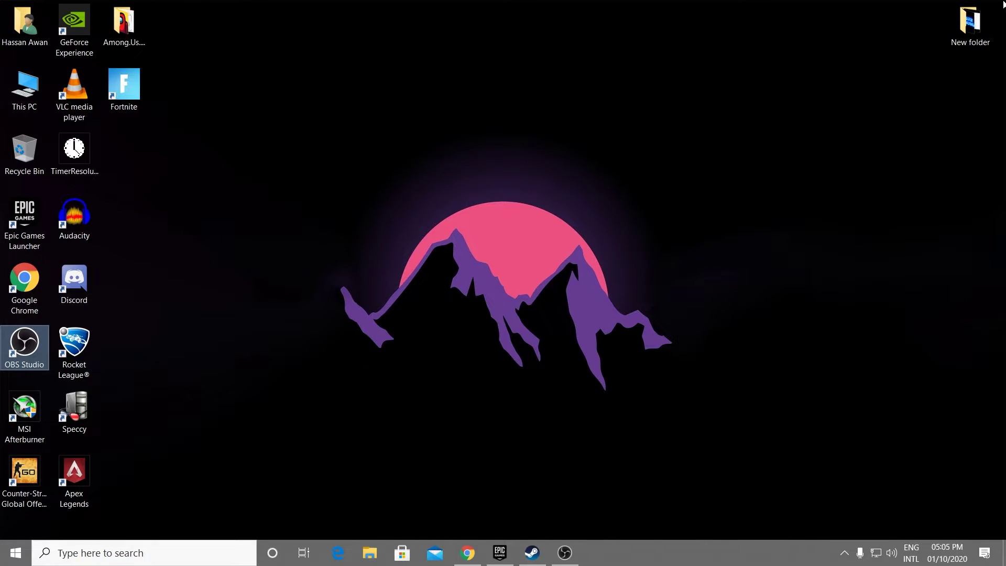
{"action": "left_click", "coordinate": [444, 185]}
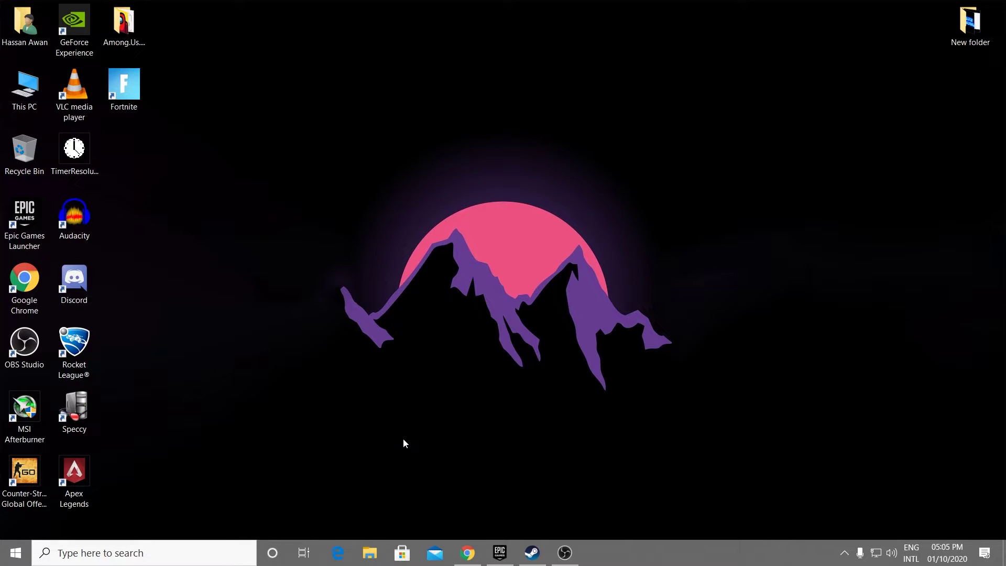
Apply a Temp Limit of 85 °C and Power Limit of 110% in MSI Afterburner.
{"action": "double_click", "coordinate": [35, 429]}
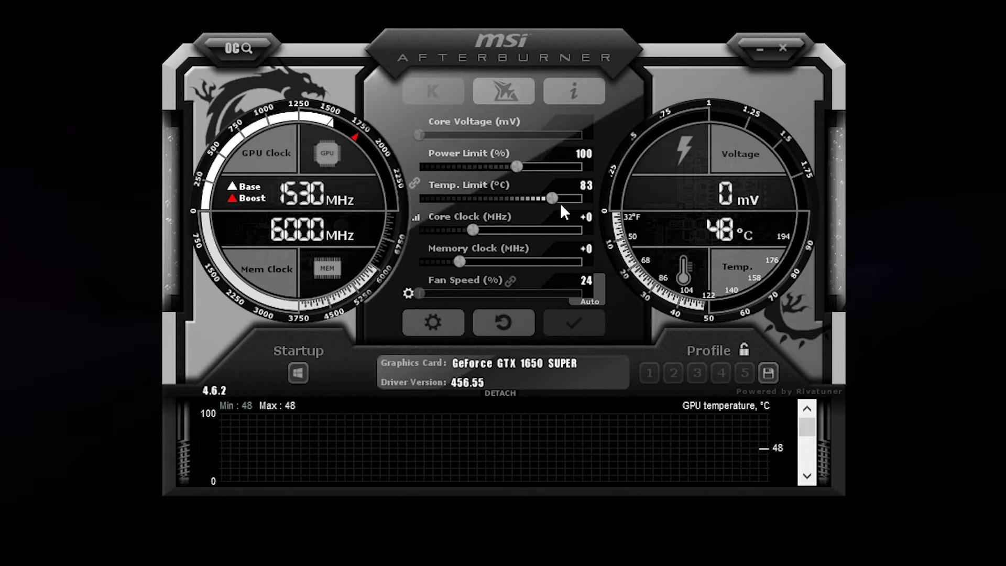
{"action": "left_click_drag", "start_coordinate": [555, 199], "coordinate": [574, 200]}
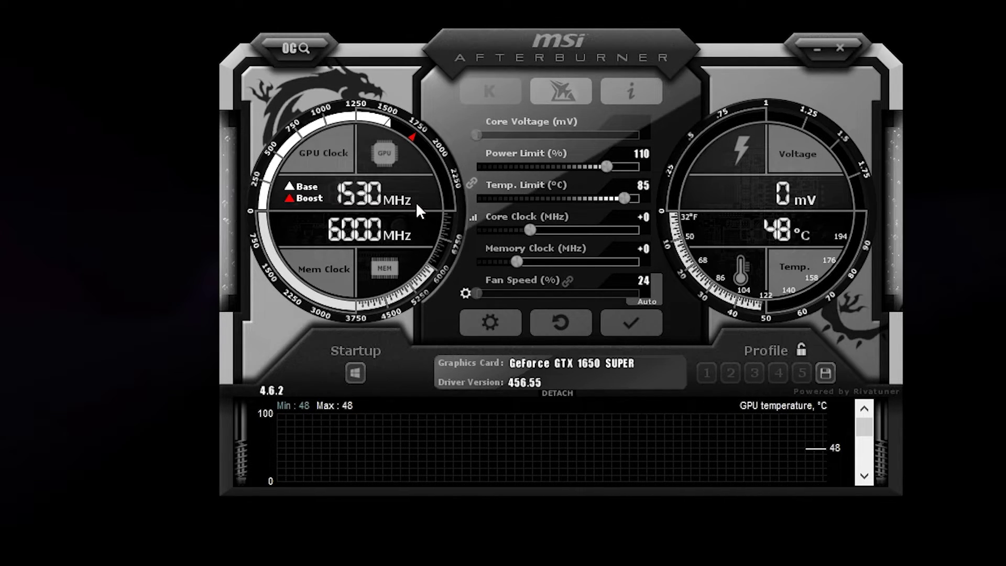
{"action": "left_click", "coordinate": [626, 329]}
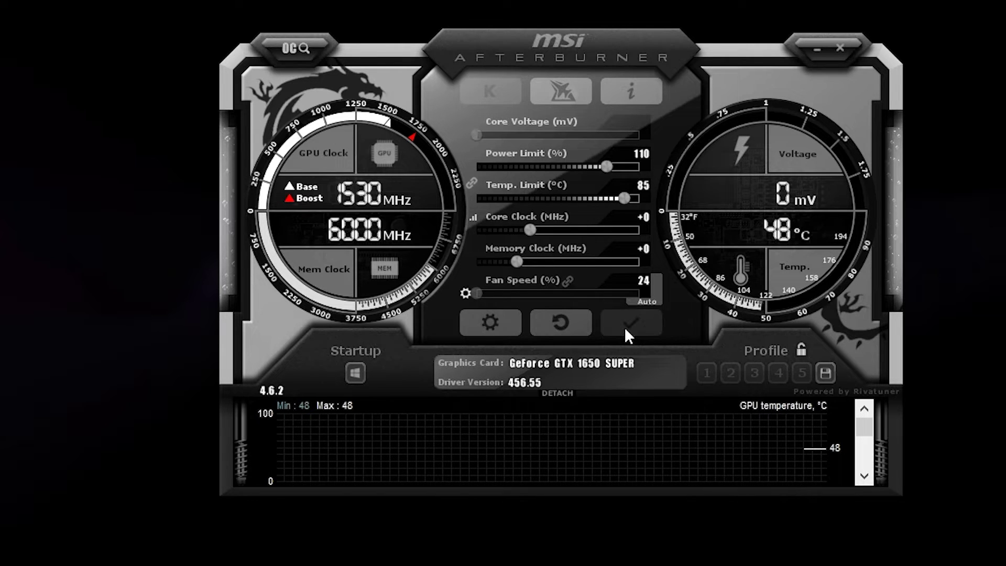
Minimize Afterburner and confirm it keeps running in the system tray.
{"action": "left_click", "coordinate": [810, 42]}
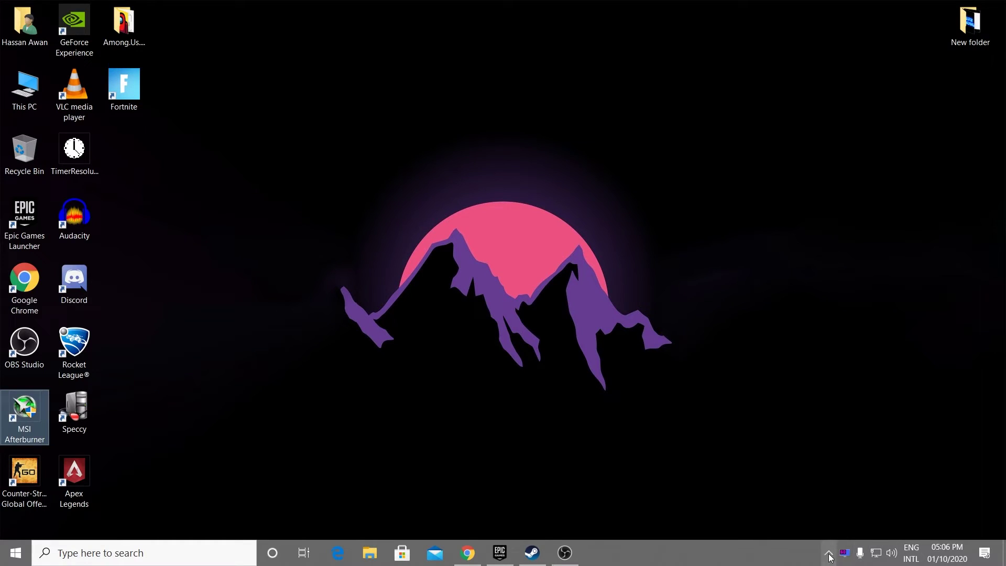
{"action": "left_click", "coordinate": [829, 555]}
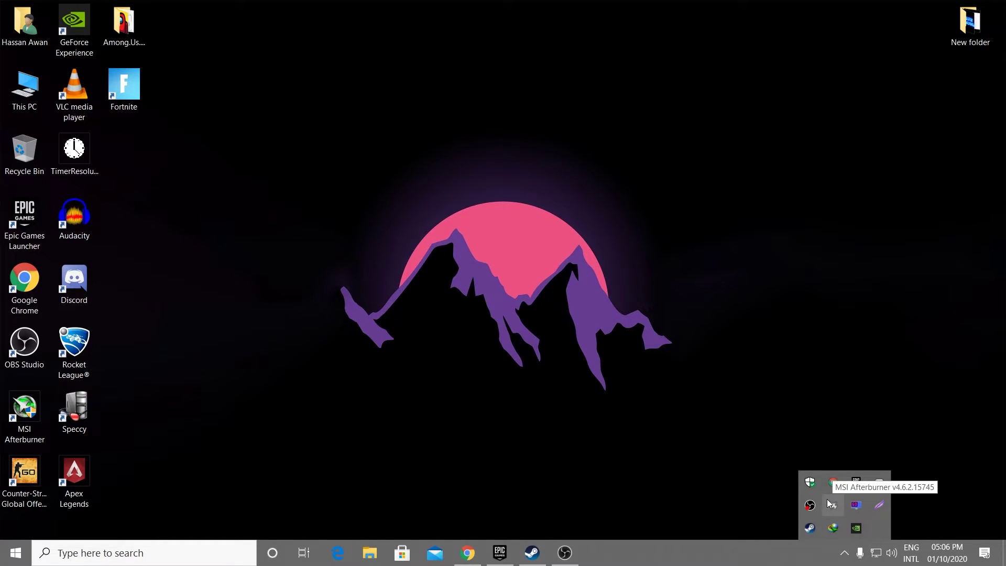
{"action": "left_click", "coordinate": [844, 552]}
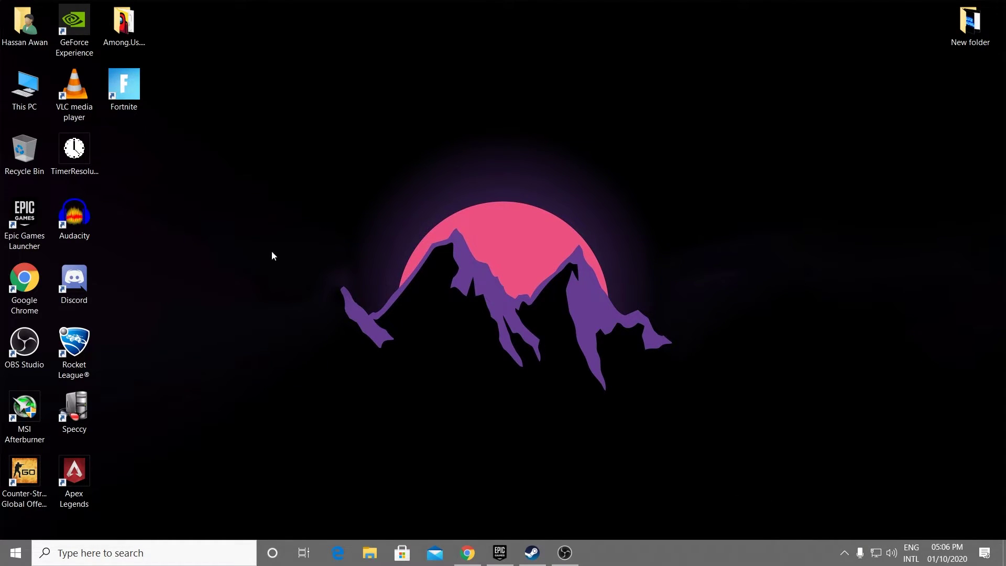
{"action": "right_click", "coordinate": [11, 77]}
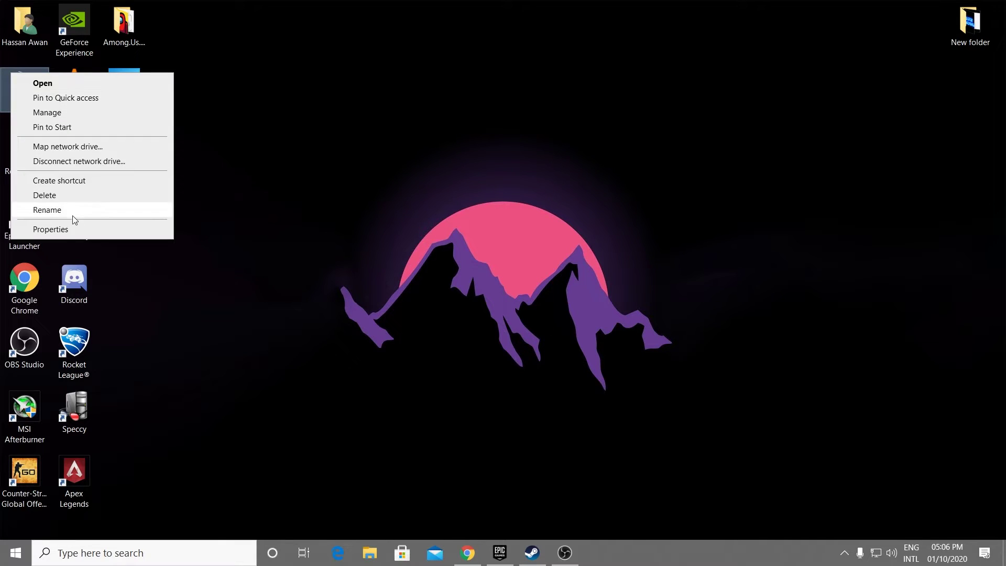
Confirm Custom visual effects keep only thumbnails and smooth font edges, then OK both dialogs.
{"action": "left_click", "coordinate": [62, 233]}
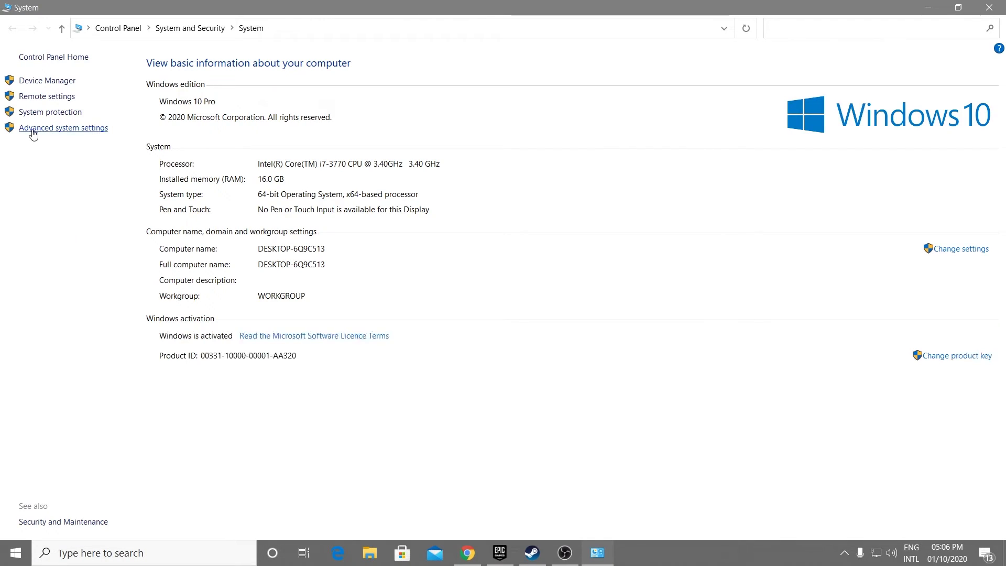
{"action": "left_click", "coordinate": [33, 132]}
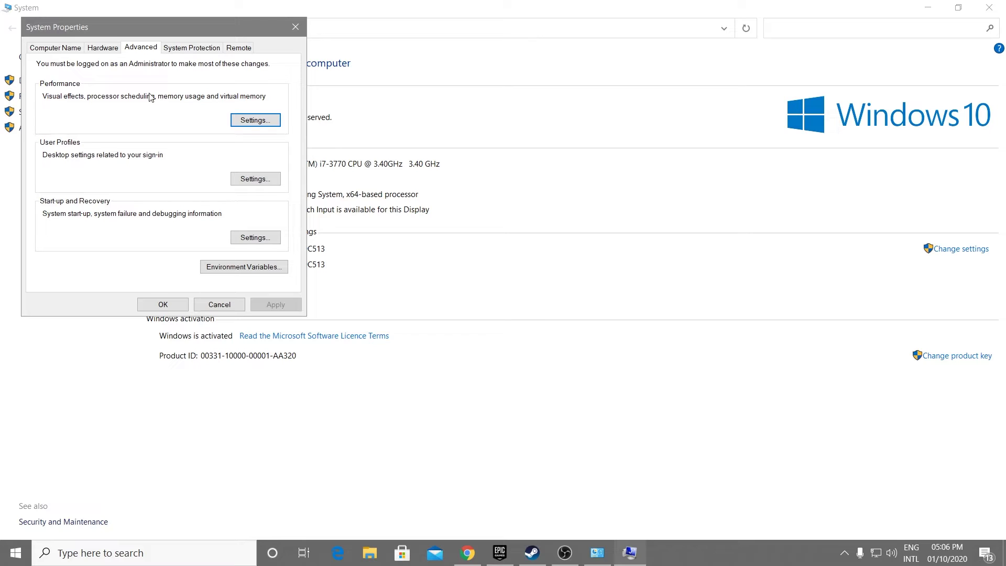
{"action": "left_click", "coordinate": [251, 120]}
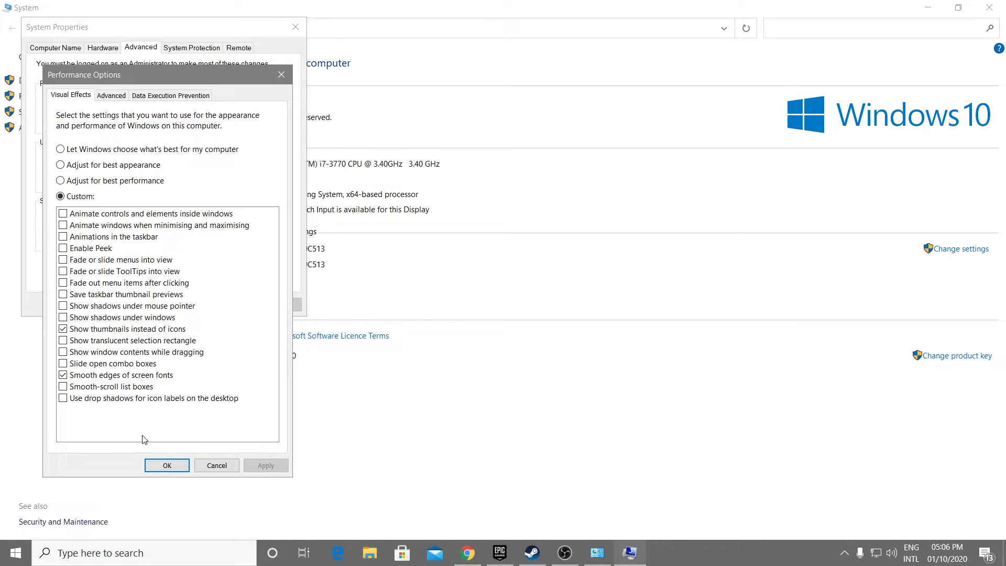
{"action": "left_click", "coordinate": [168, 466]}
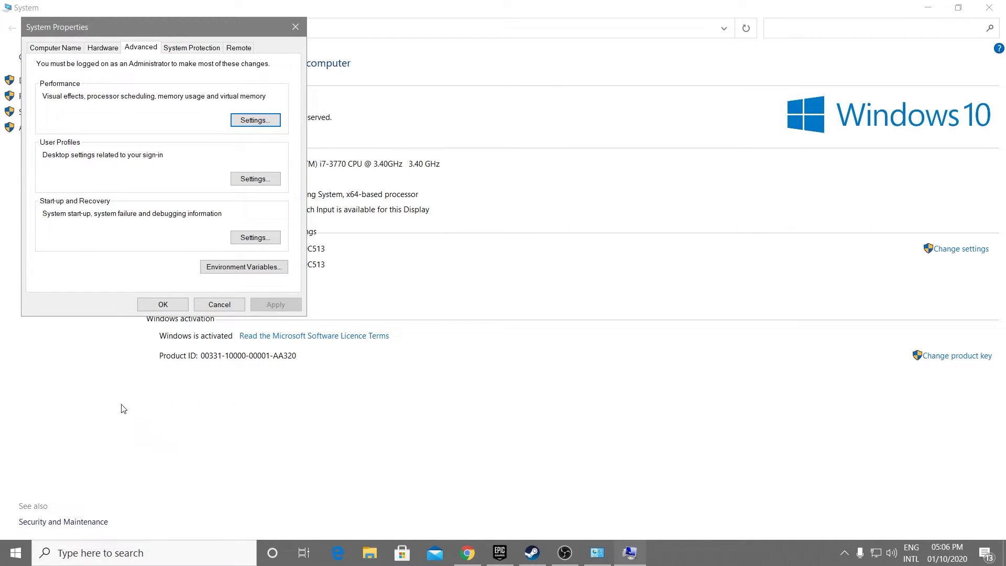
{"action": "left_click", "coordinate": [304, 31]}
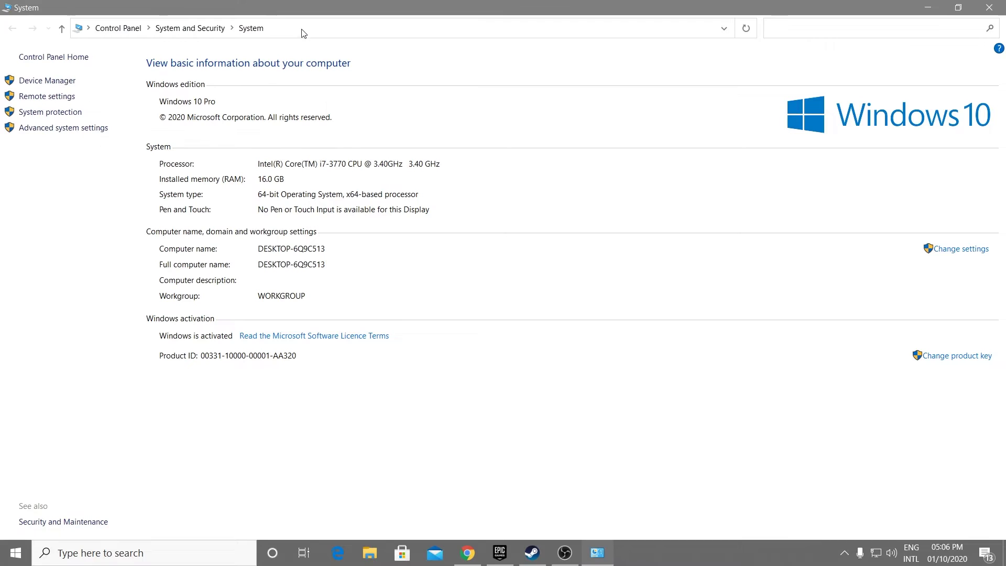
Confirm High precision event timer stays disabled, then close Device Manager and System.
{"action": "left_click", "coordinate": [49, 81]}
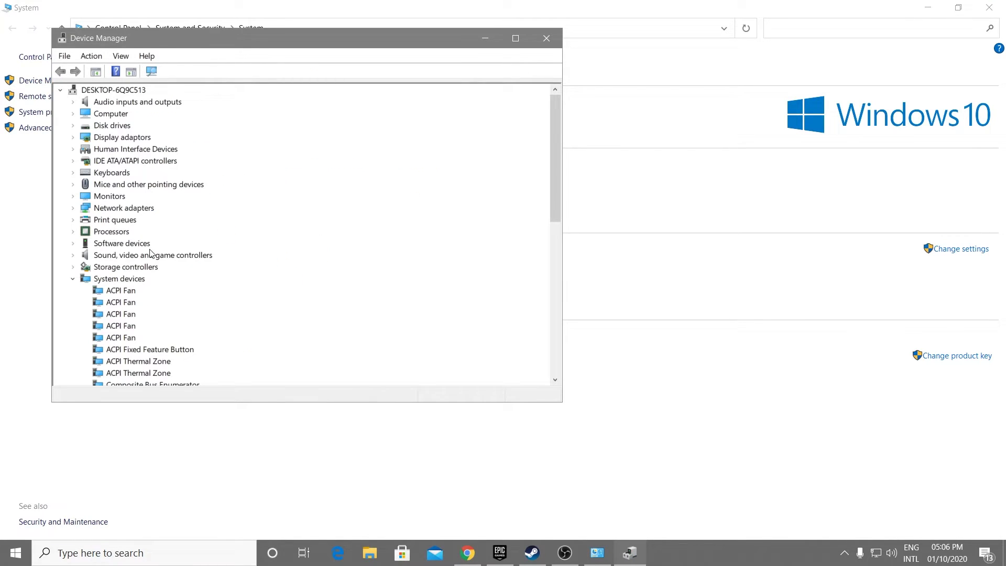
{"action": "scroll", "coordinate": [152, 254], "scroll_direction": "down", "scroll_amount": 2}
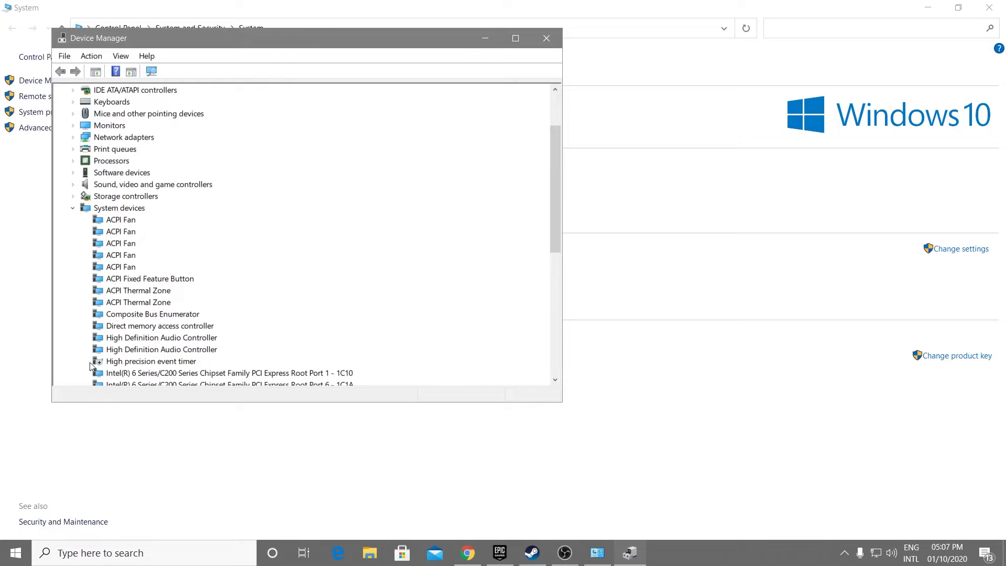
{"action": "right_click", "coordinate": [137, 364]}
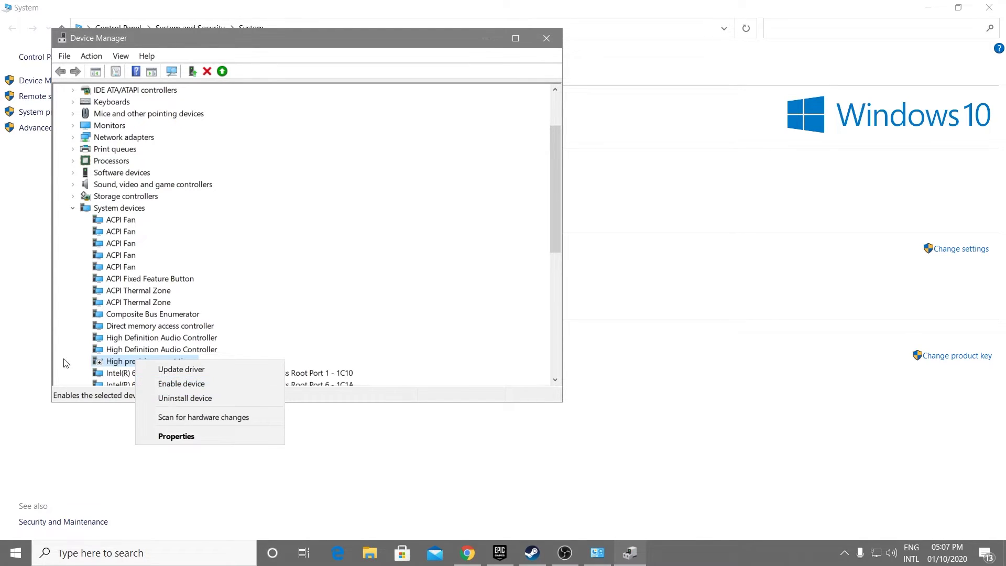
{"action": "left_click", "coordinate": [122, 362]}
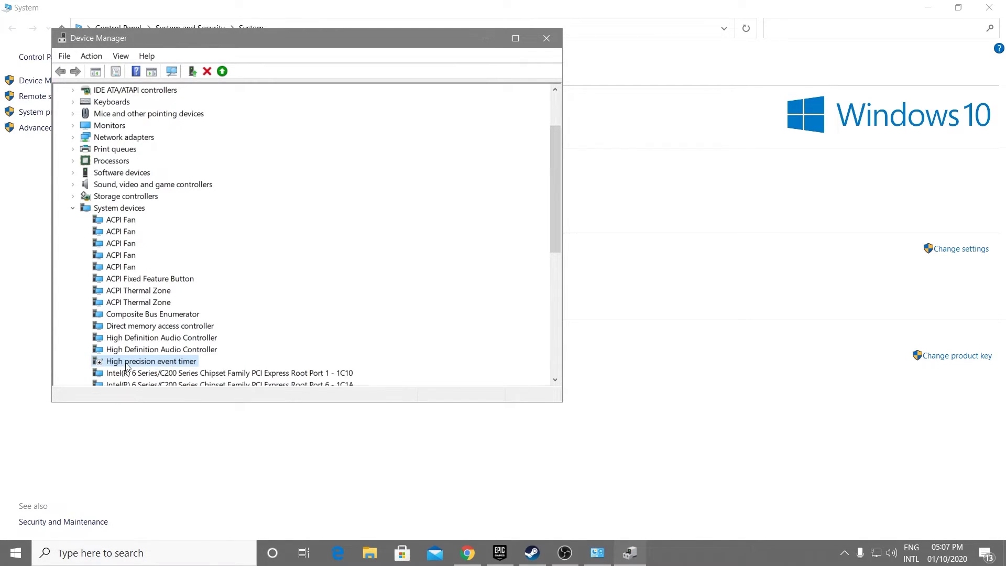
{"action": "right_click", "coordinate": [127, 367]}
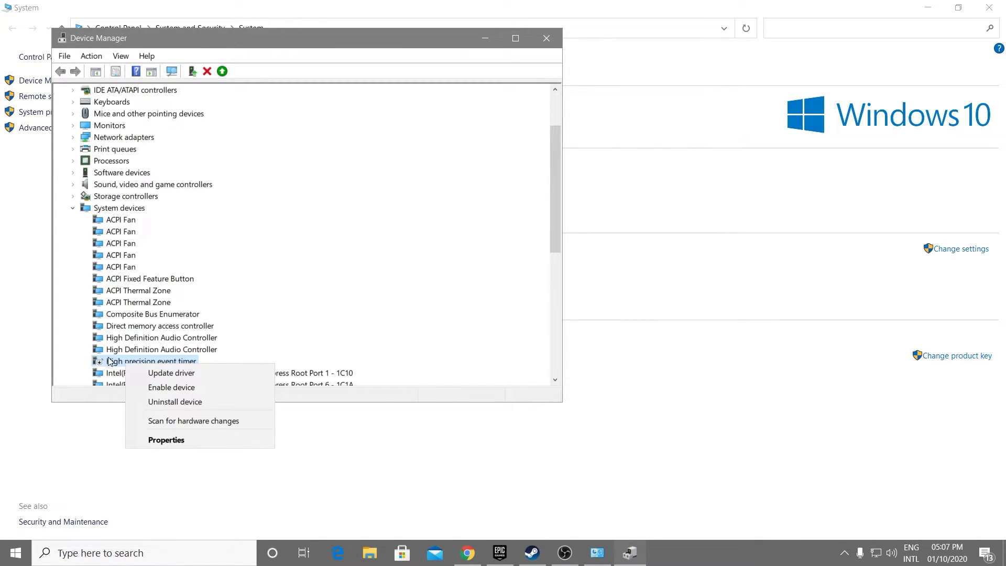
{"action": "left_click", "coordinate": [545, 39]}
{"action": "left_click", "coordinate": [989, 7]}
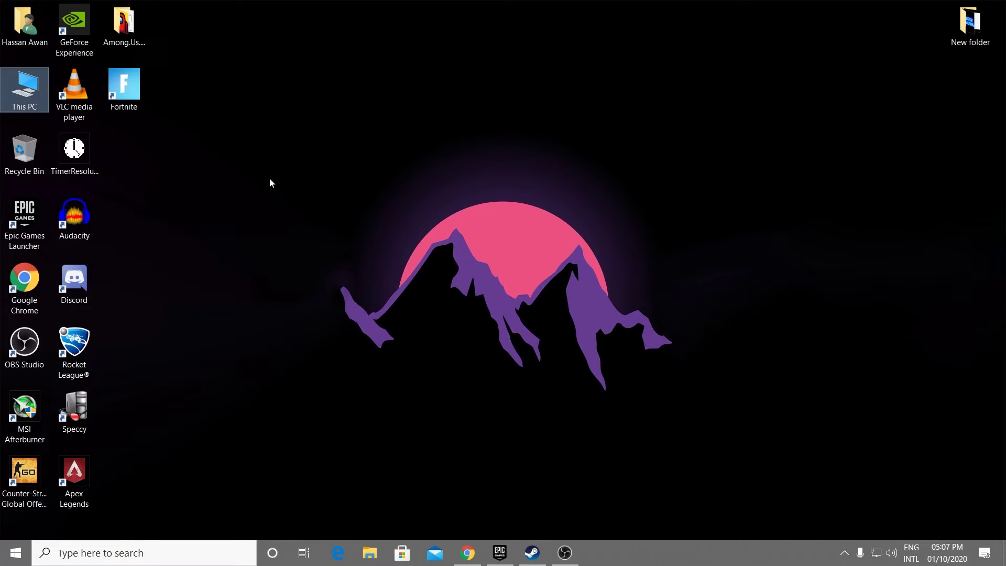
Browse to G:\SteamLibrary\steamapps\common\Counter-Strike Global Offensive and select csgo.exe.
{"action": "double_click", "coordinate": [17, 98]}
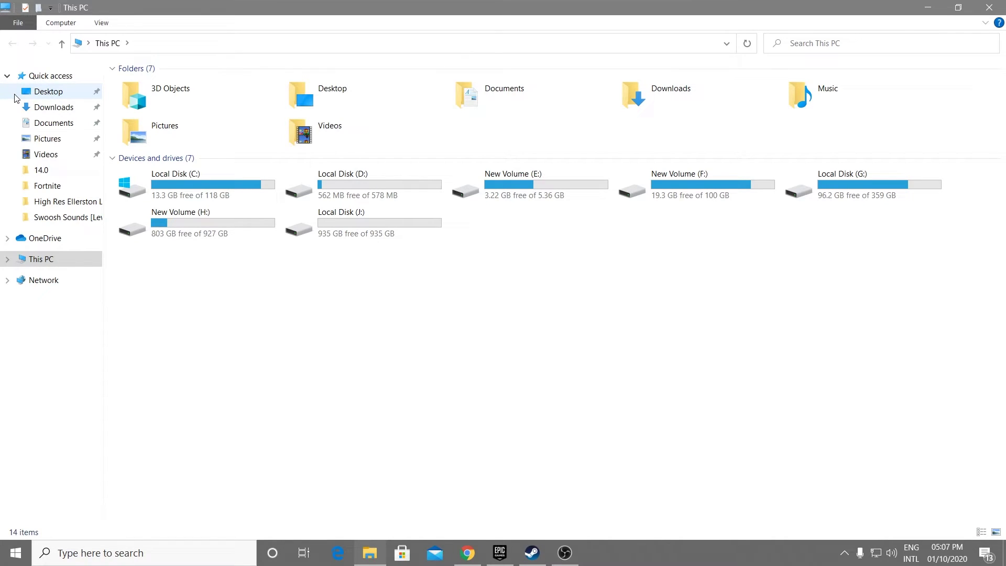
{"action": "left_click", "coordinate": [879, 185]}
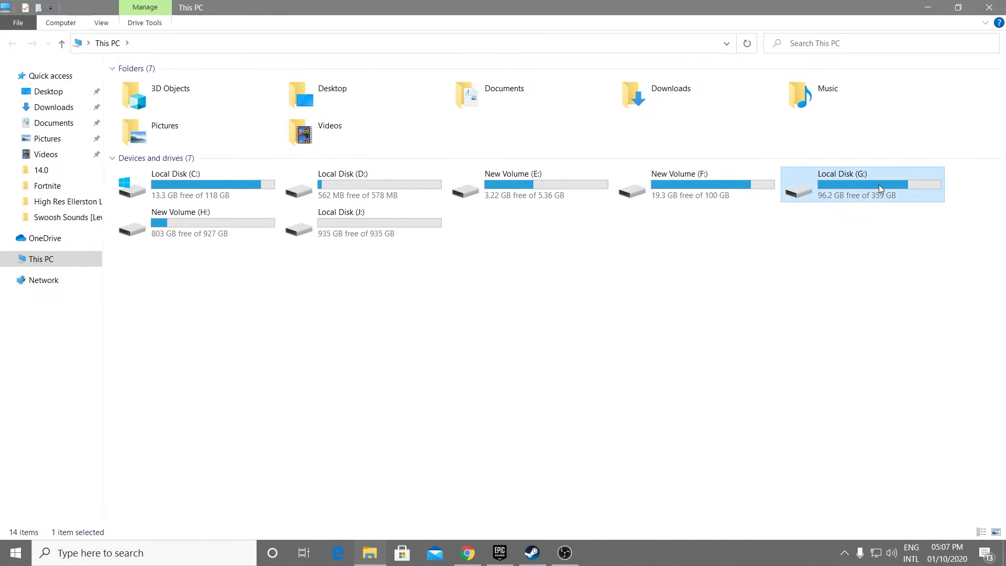
{"action": "double_click", "coordinate": [879, 185]}
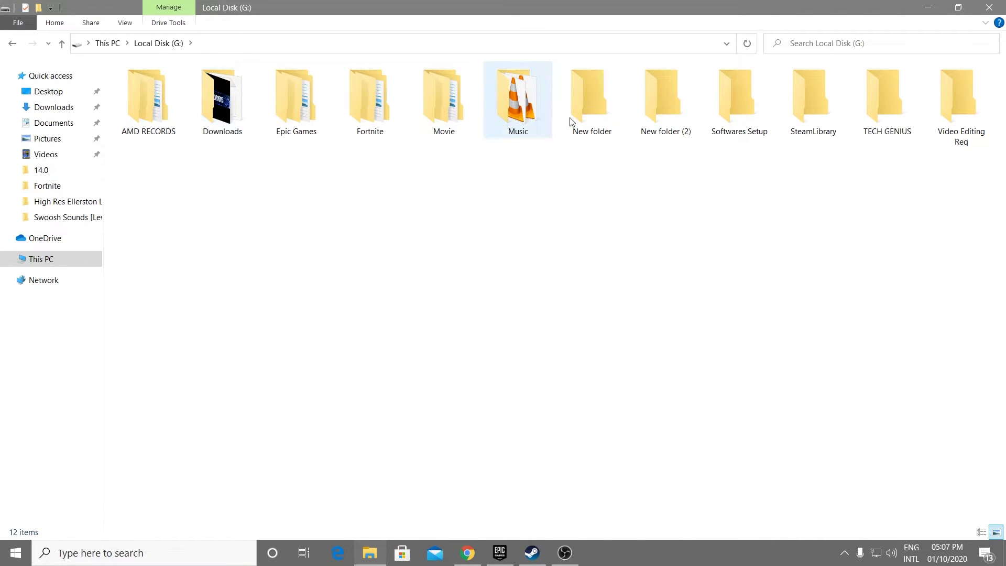
{"action": "double_click", "coordinate": [821, 105]}
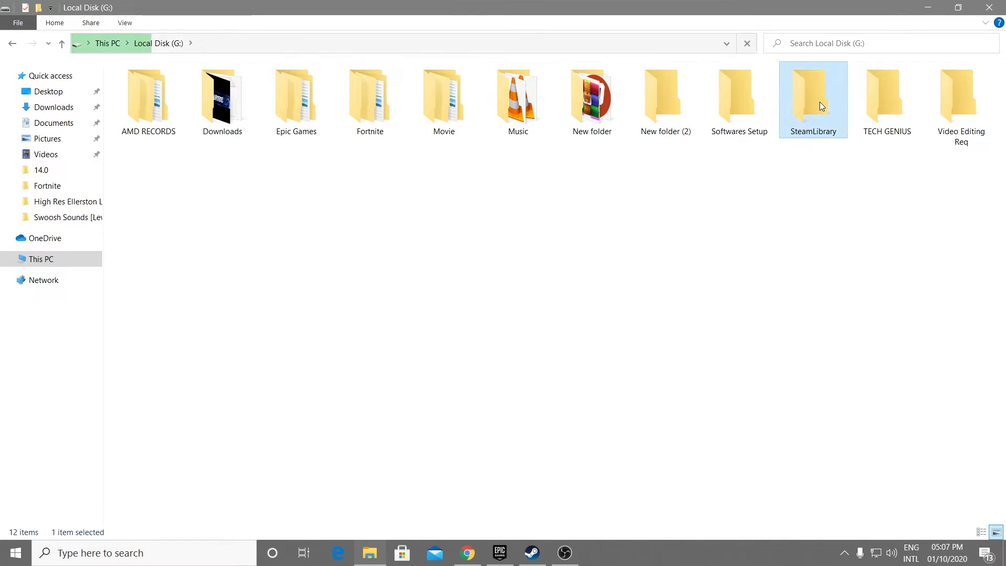
{"action": "left_click", "coordinate": [149, 90]}
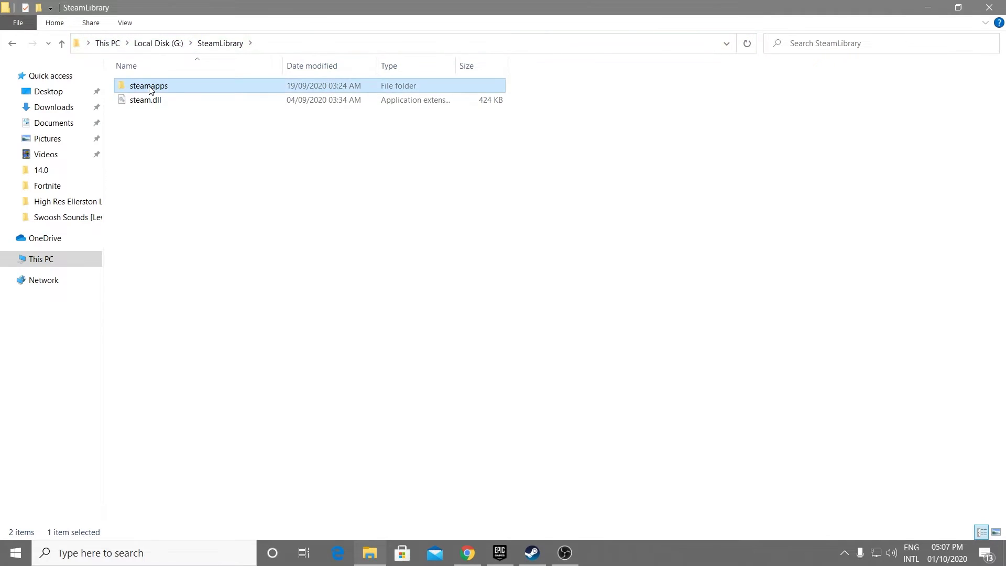
{"action": "double_click", "coordinate": [149, 90]}
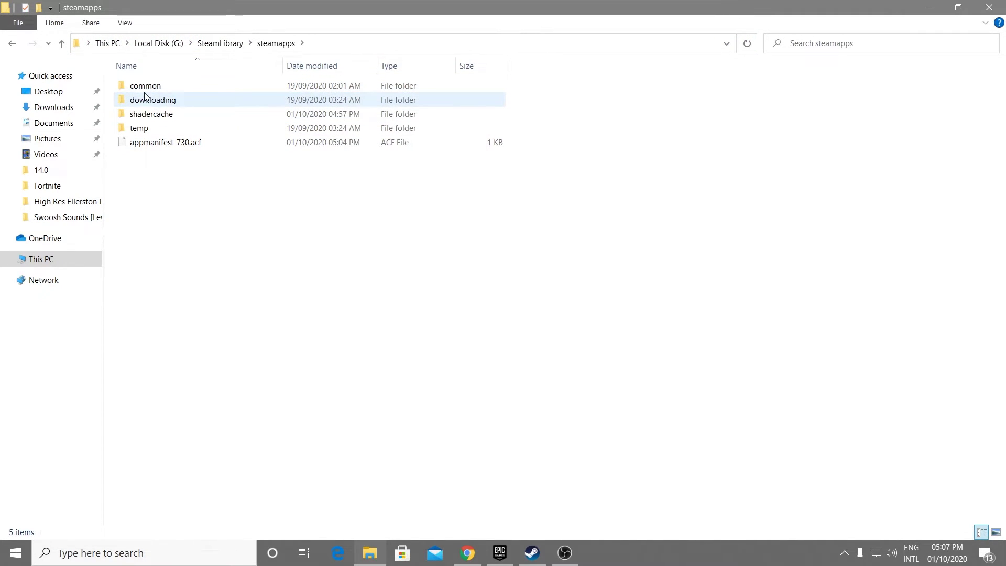
{"action": "double_click", "coordinate": [145, 86]}
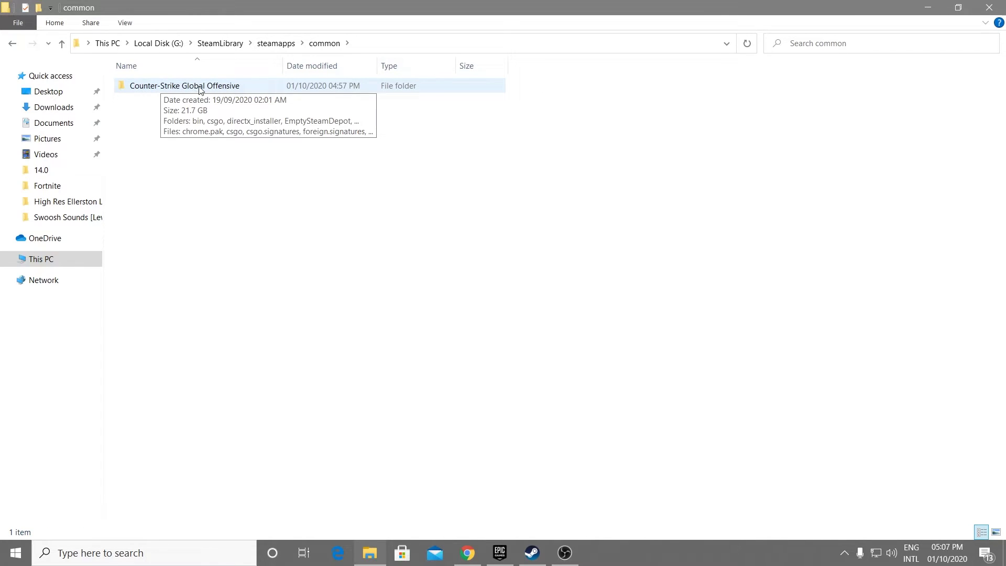
{"action": "double_click", "coordinate": [208, 92]}
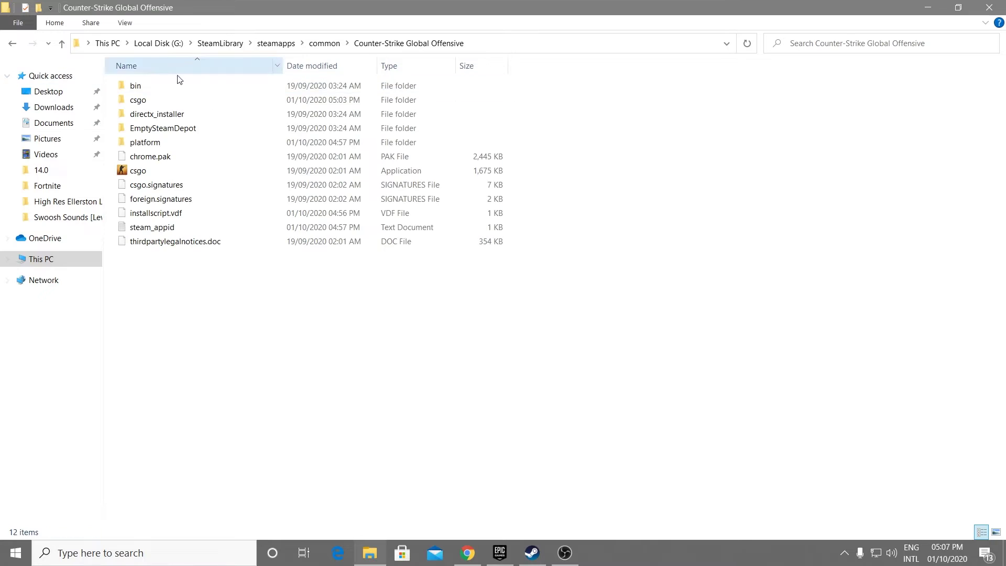
{"action": "left_click", "coordinate": [135, 175]}
In csgo.exe Properties > Compatibility, tick Disable full-screen optimisations.
{"action": "right_click", "coordinate": [135, 174]}
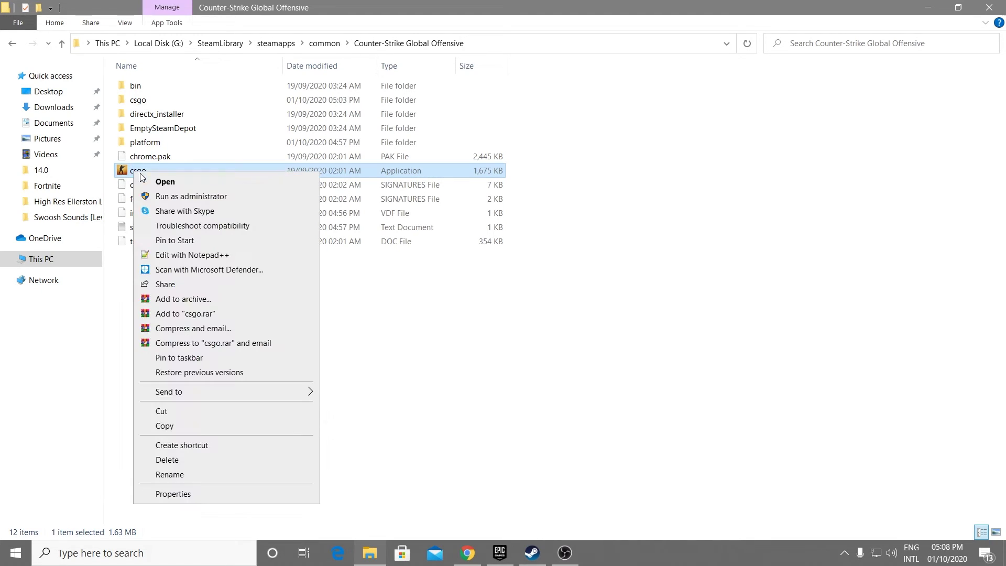
{"action": "left_click", "coordinate": [169, 493]}
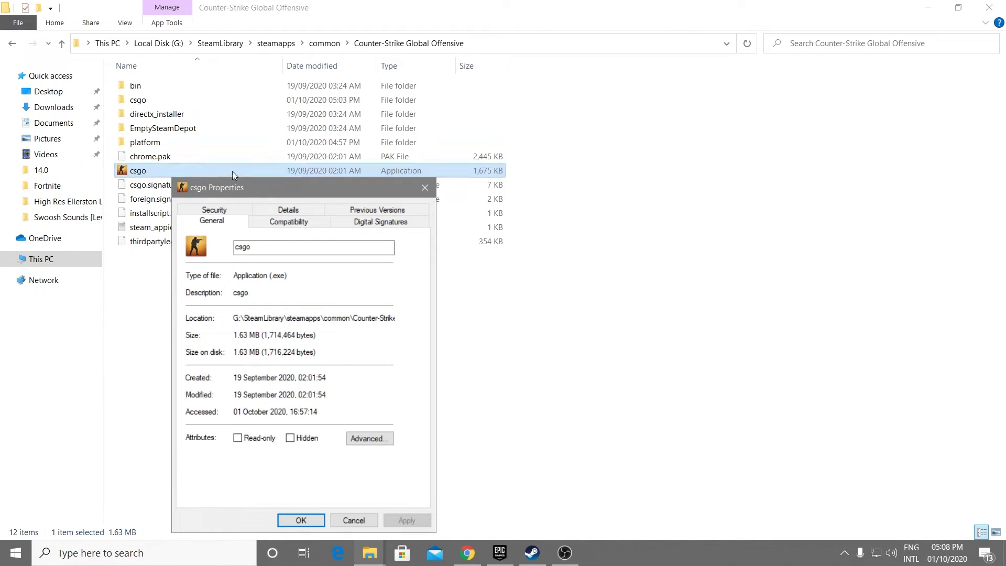
{"action": "left_click_drag", "start_coordinate": [259, 187], "coordinate": [269, 63]}
{"action": "left_click", "coordinate": [308, 102]}
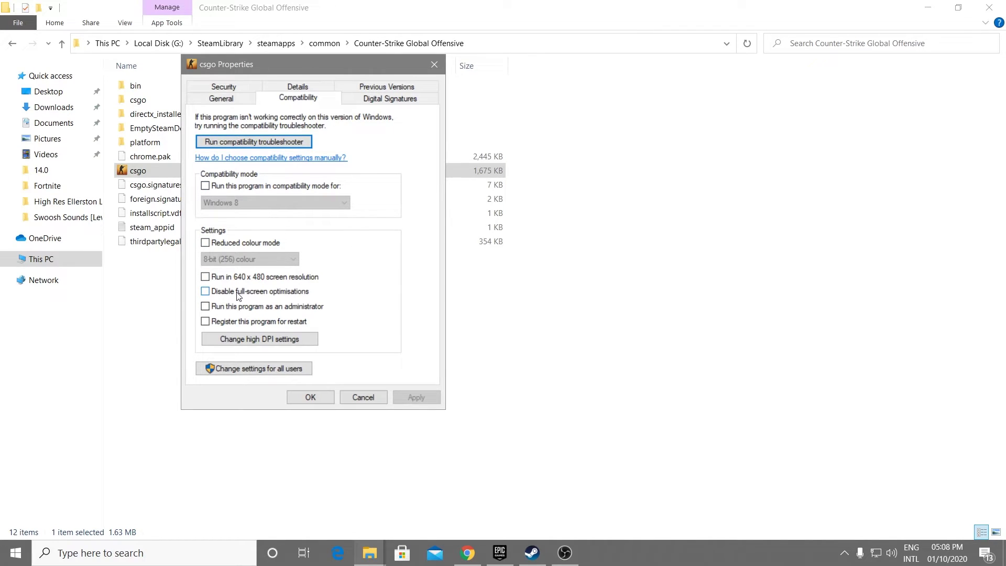
{"action": "left_click", "coordinate": [277, 294]}
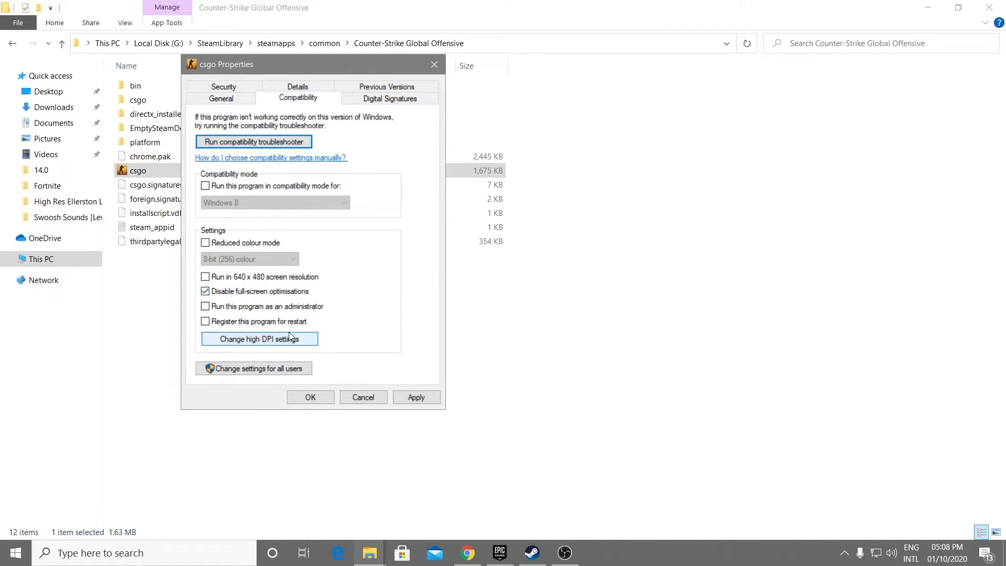
Override high DPI scaling by Application, apply the changes, and close File Explorer.
{"action": "left_click", "coordinate": [258, 340]}
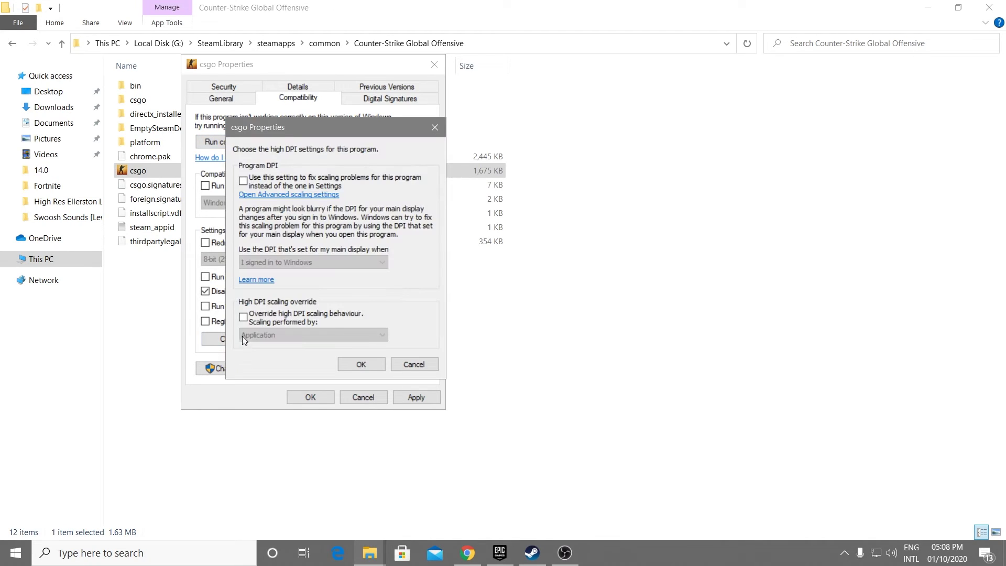
{"action": "left_click", "coordinate": [263, 324]}
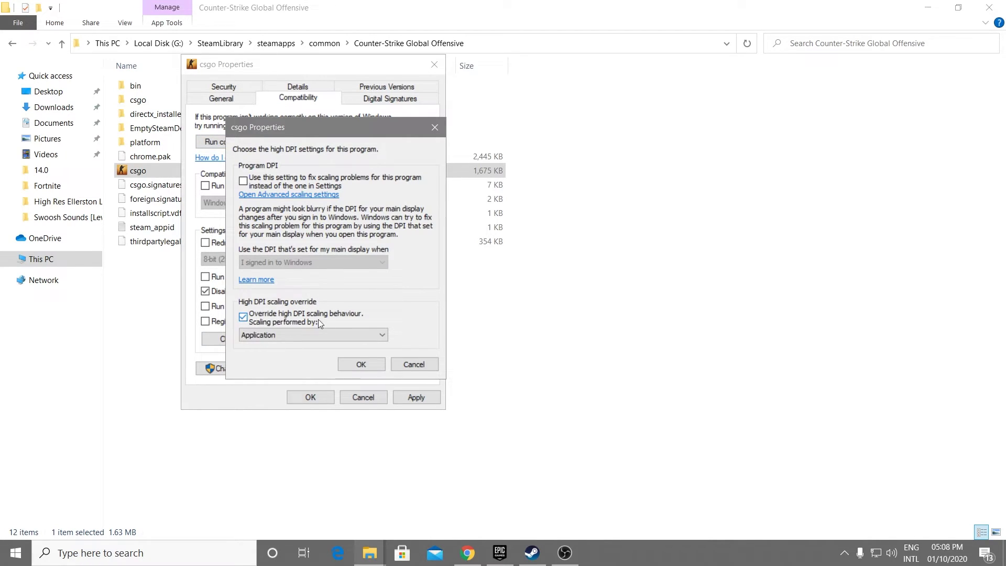
{"action": "left_click", "coordinate": [361, 364]}
{"action": "left_click", "coordinate": [416, 399]}
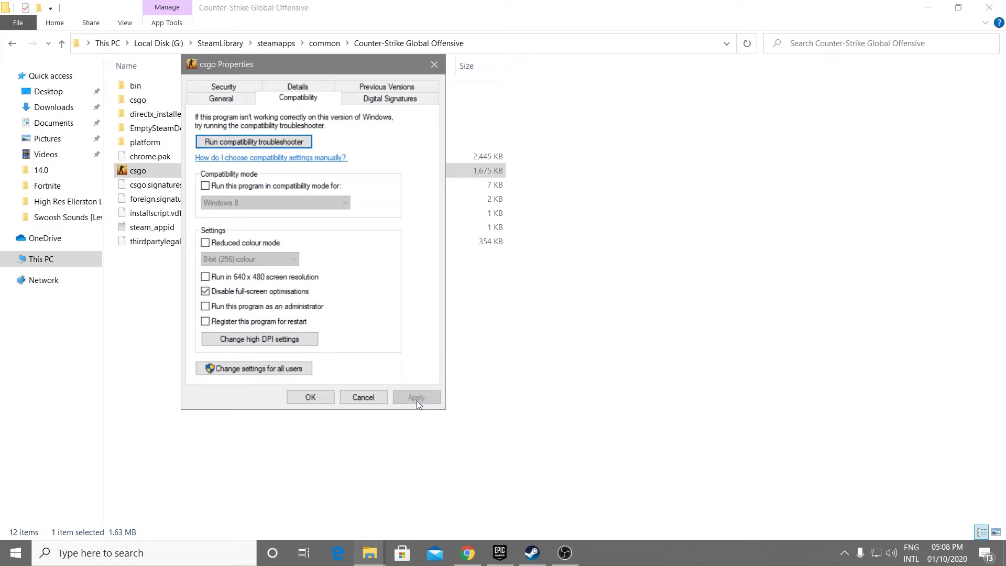
{"action": "left_click", "coordinate": [310, 398]}
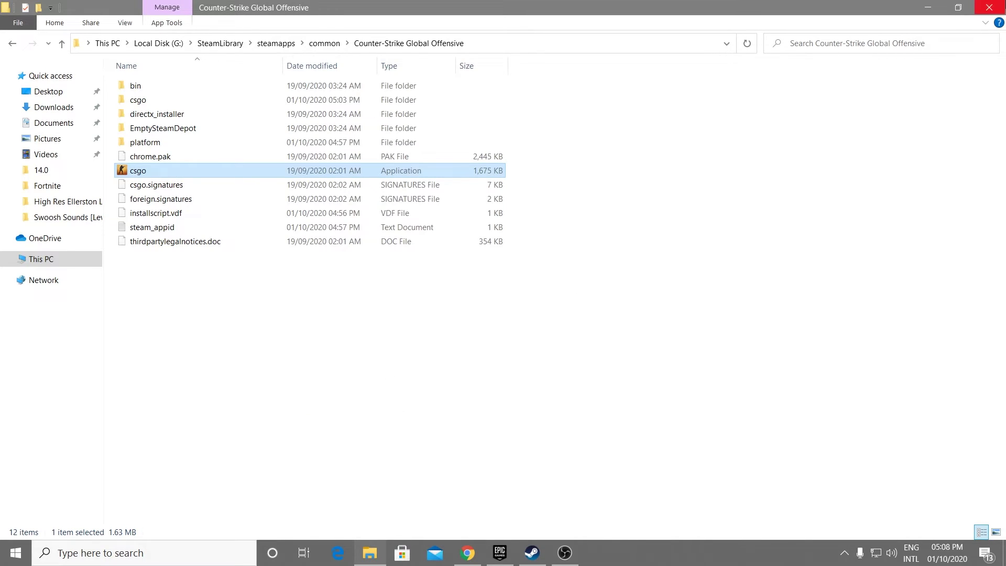
{"action": "left_click", "coordinate": [998, 6]}
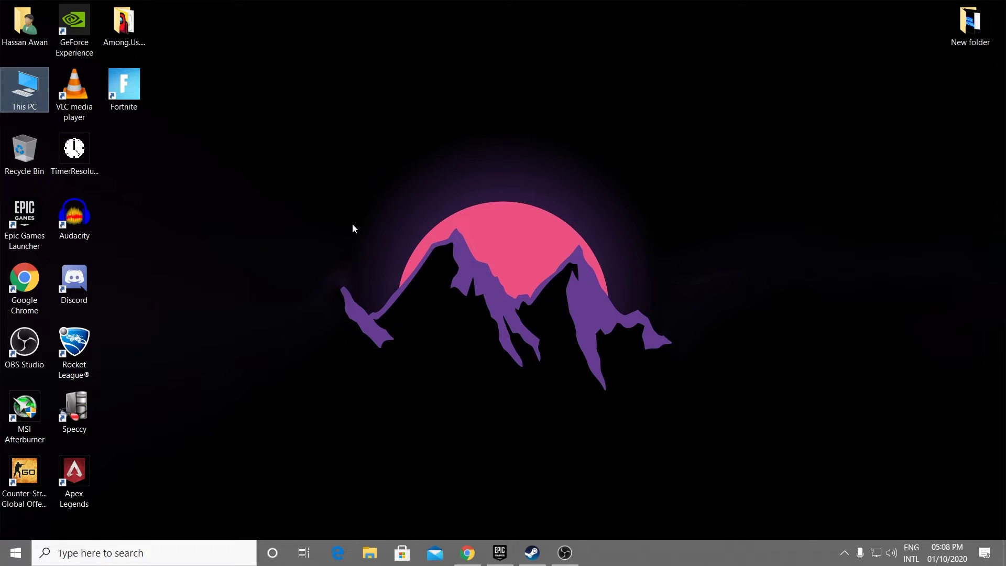
Restore Chrome and load nvidia.com/download in a new tab.
{"action": "left_click", "coordinate": [467, 553]}
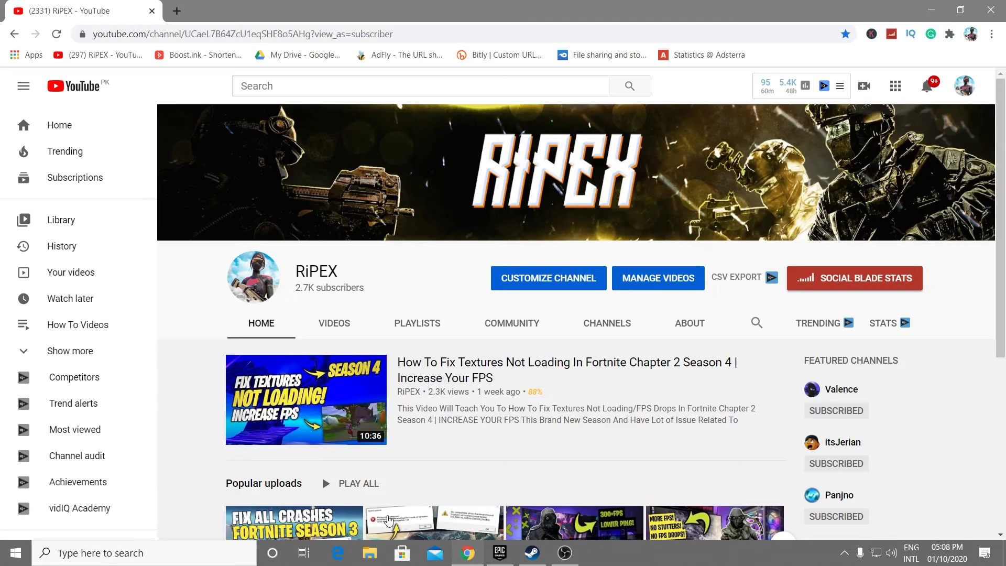
{"action": "left_click", "coordinate": [175, 11]}
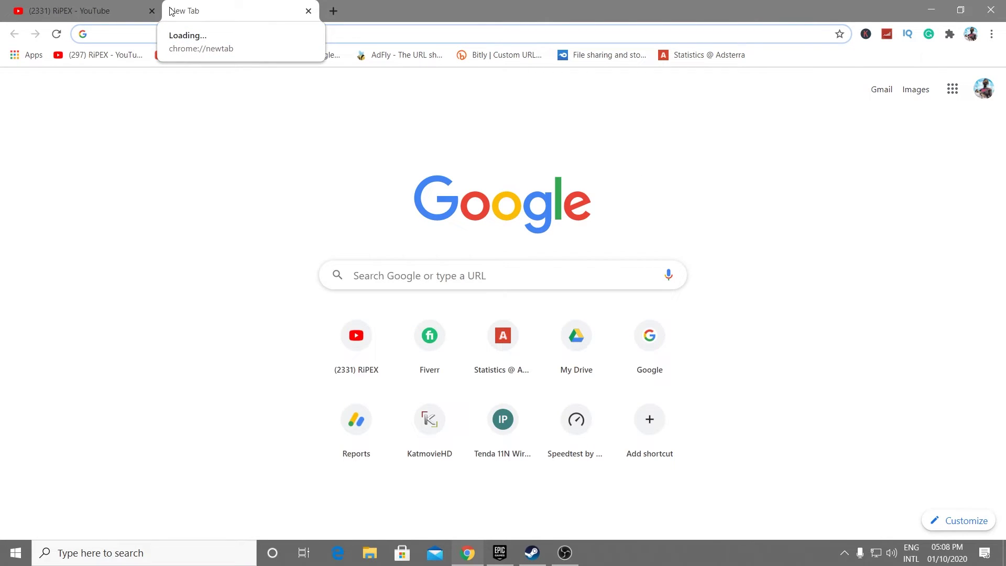
{"action": "type", "text": "nvi"}
{"action": "key", "text": "Return"}
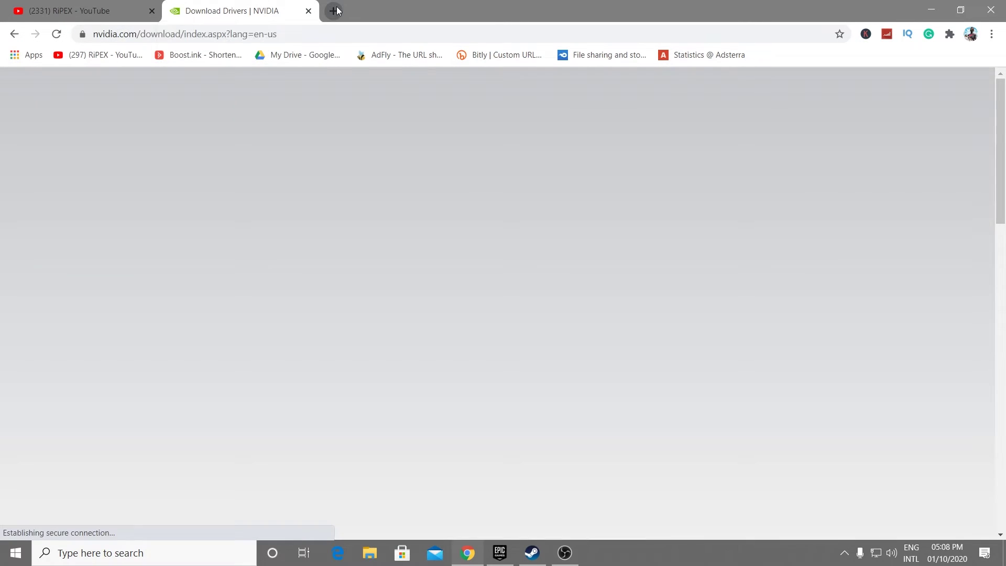
Load amd.com/en/support in another tab, then return to NVIDIA's tab in a restored-down window.
{"action": "left_click", "coordinate": [334, 11]}
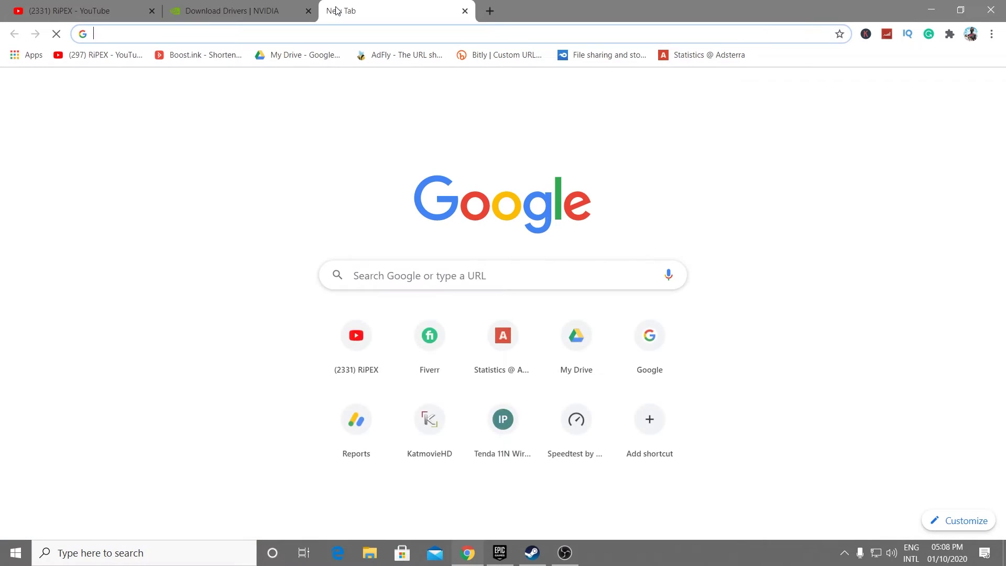
{"action": "type", "text": "amd"}
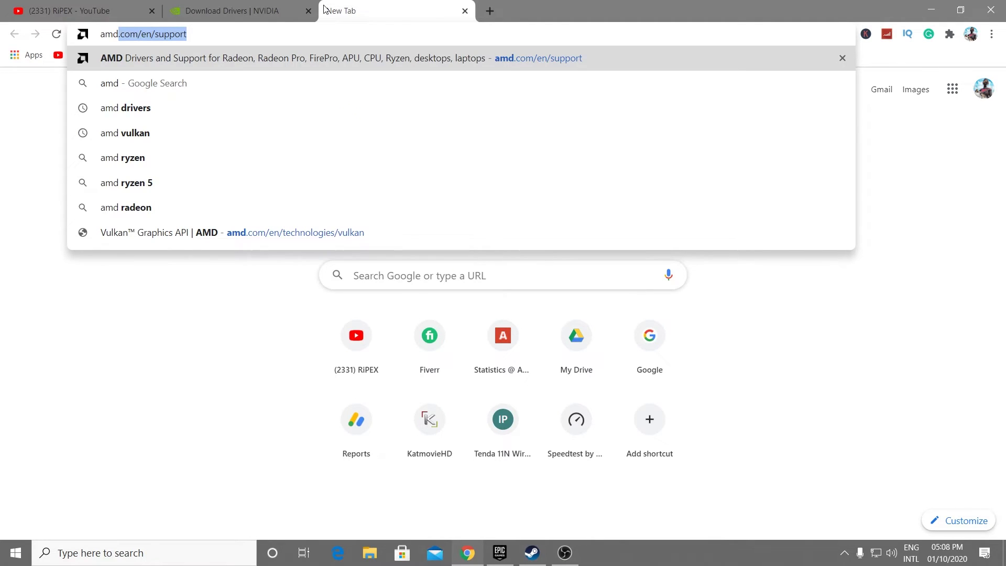
{"action": "key", "text": "Return"}
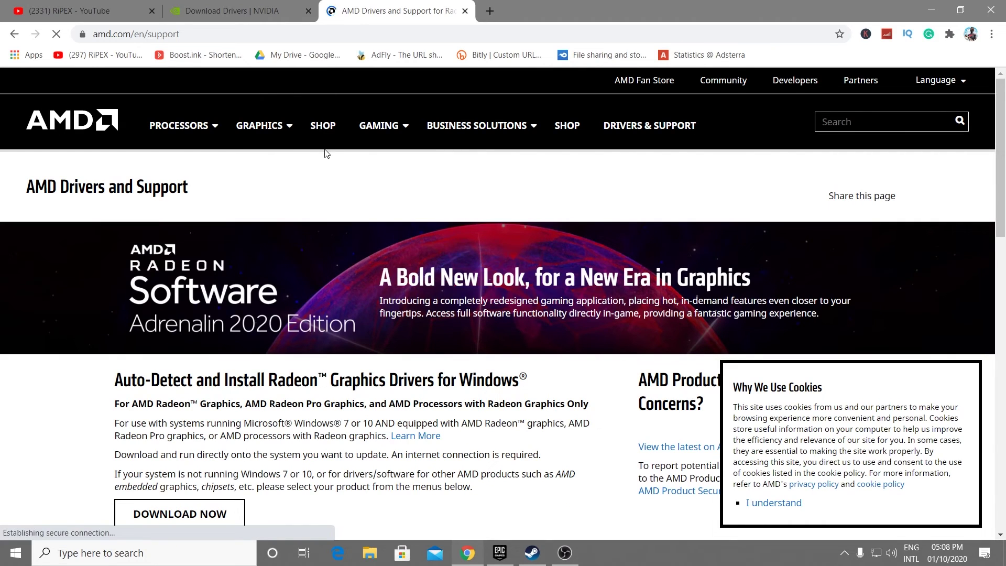
{"action": "scroll", "coordinate": [324, 157], "scroll_direction": "down", "scroll_amount": 3}
{"action": "scroll", "coordinate": [319, 213], "scroll_direction": "down", "scroll_amount": 2}
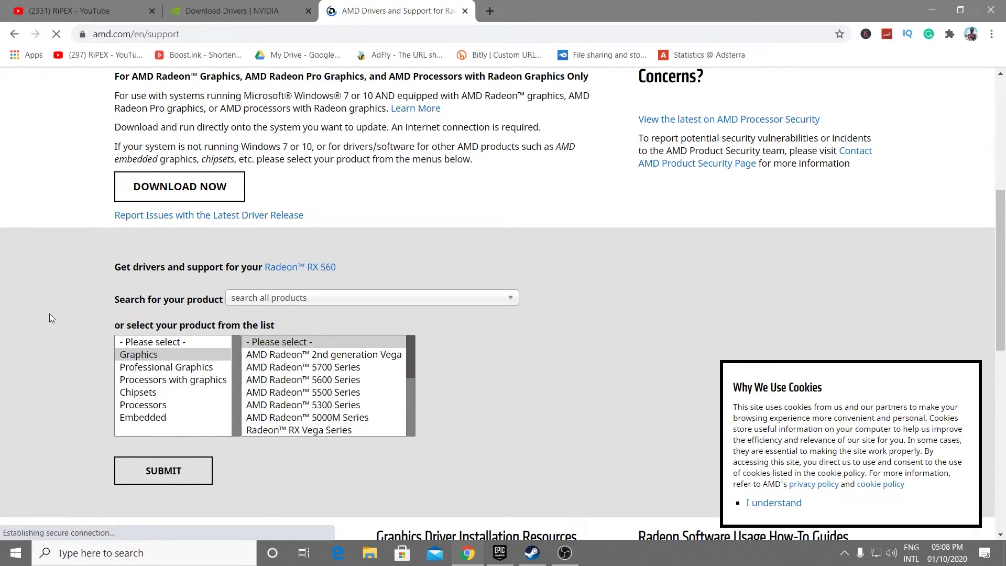
{"action": "left_click", "coordinate": [252, 6]}
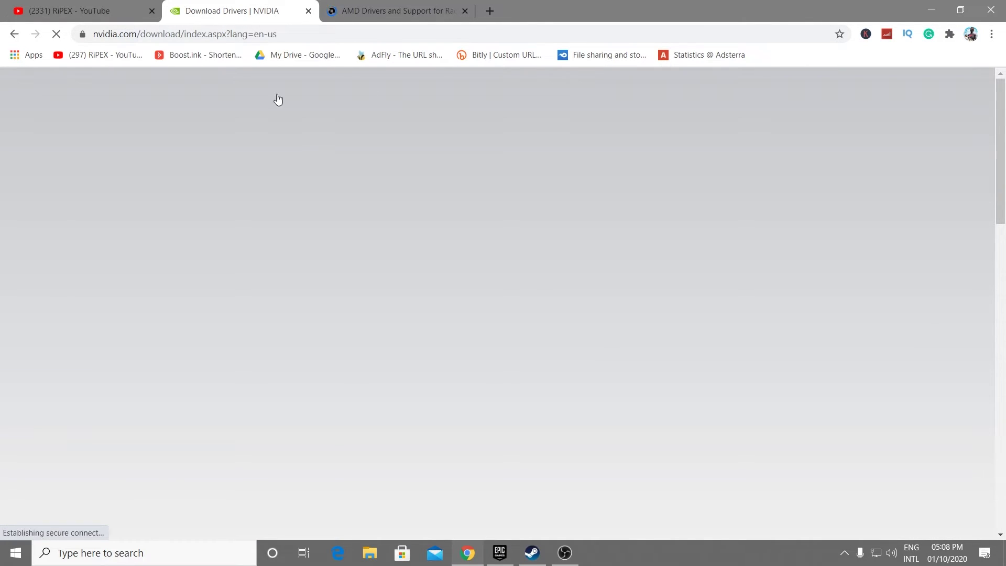
{"action": "left_click", "coordinate": [961, 9]}
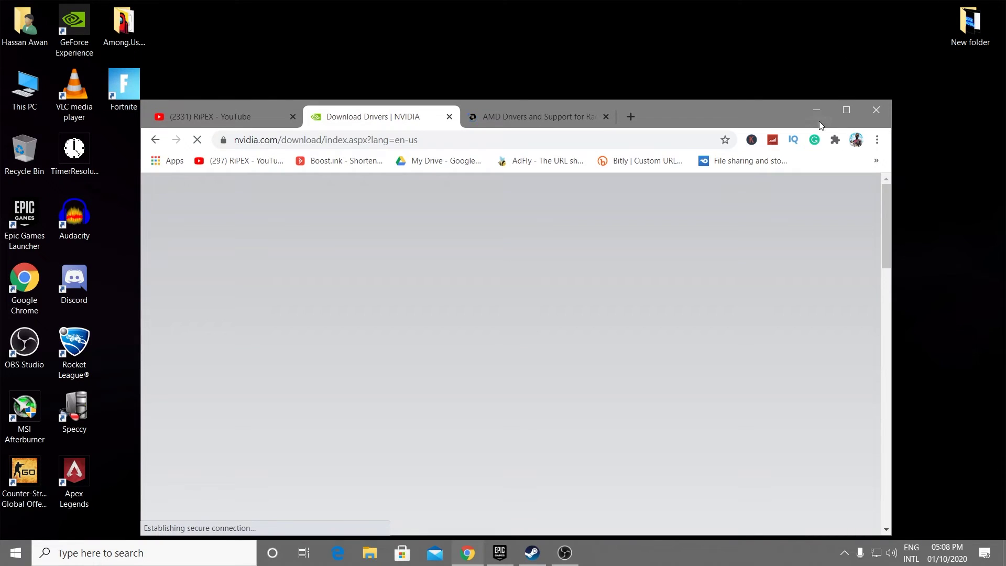
Minimise Chrome and right-click the empty desktop to reach NVIDIA Control Panel.
{"action": "left_click", "coordinate": [813, 110]}
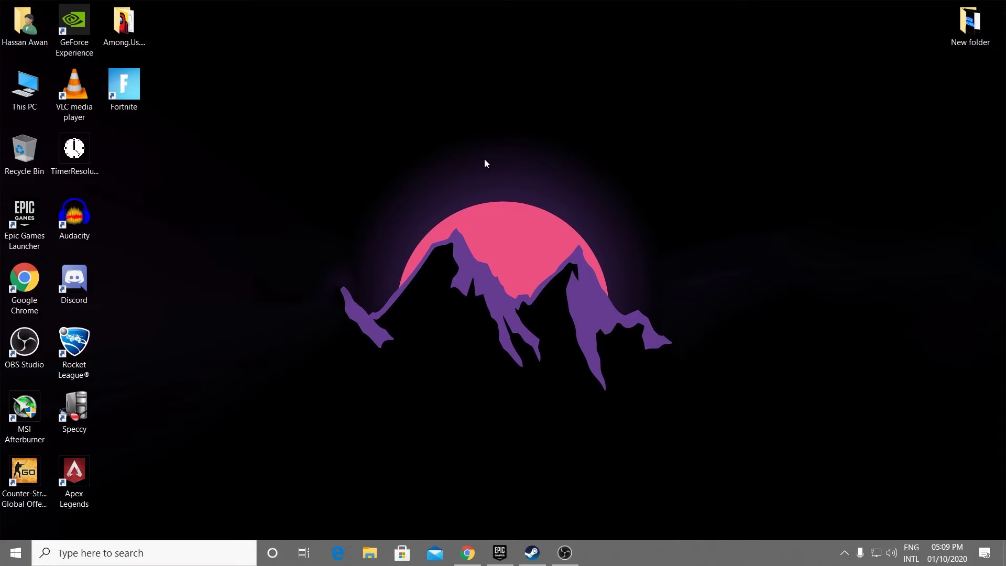
{"action": "right_click", "coordinate": [418, 103]}
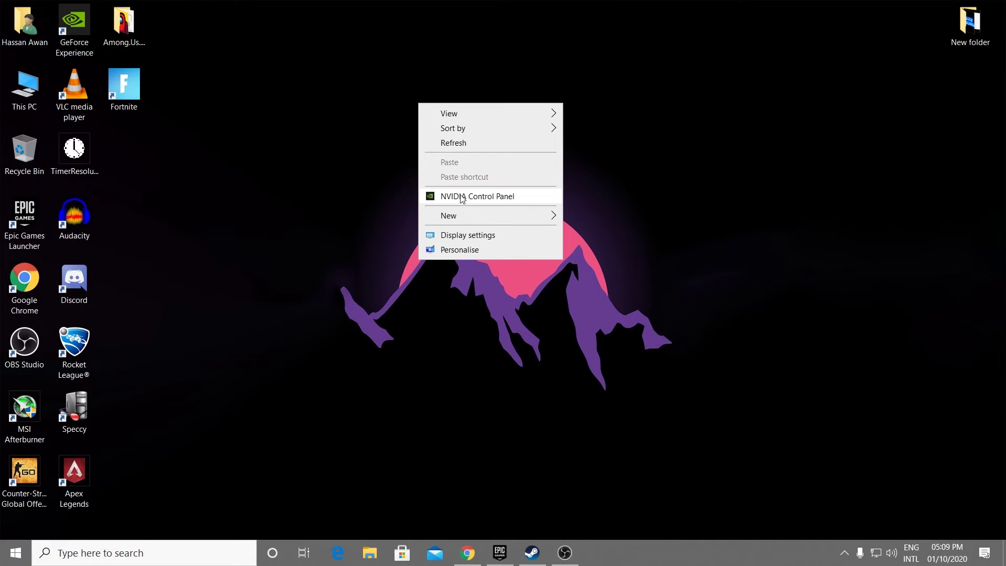